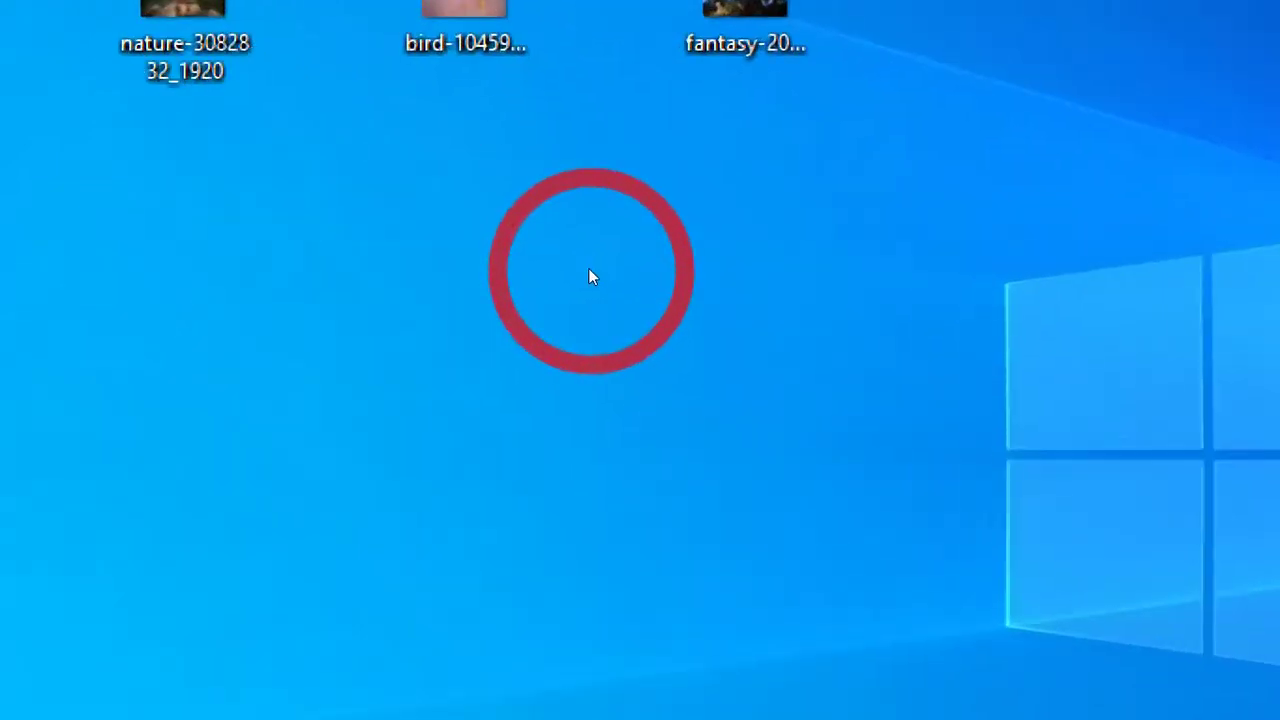
- Open the desktop's personalization settings to manage the background
{"action": "right_click", "coordinate": [589, 271]}
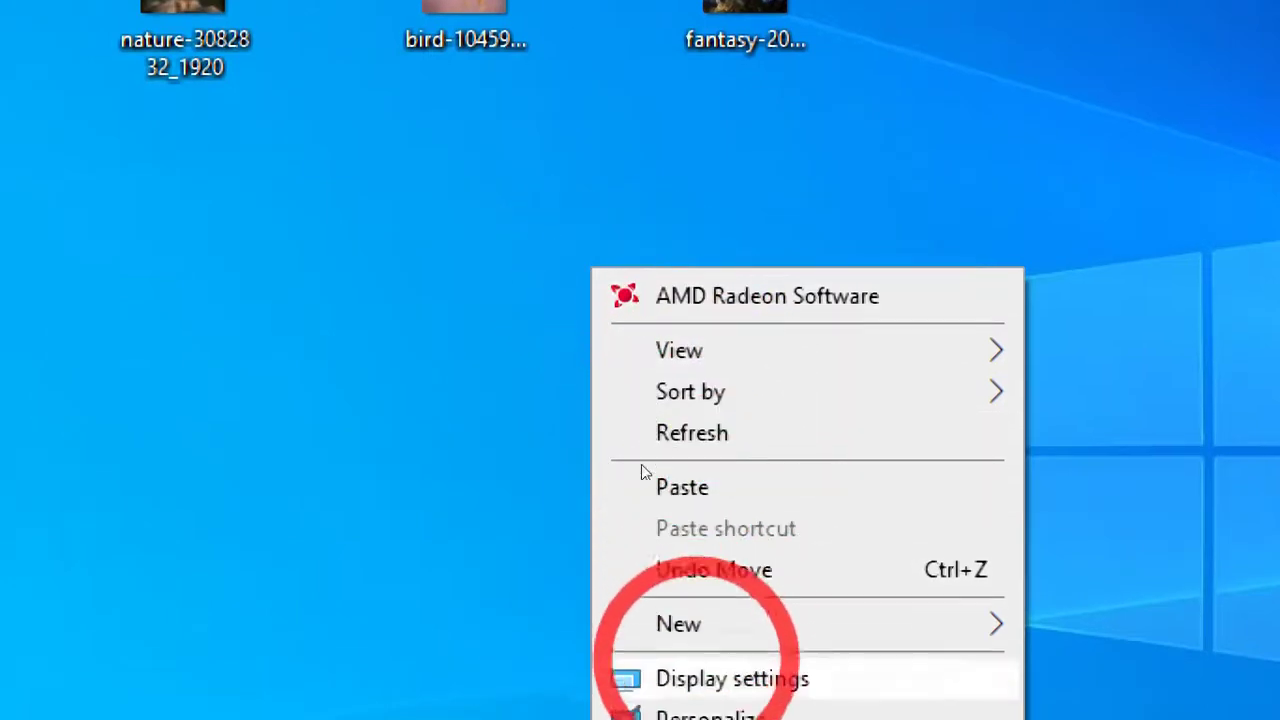
{"action": "left_click", "coordinate": [551, 253]}
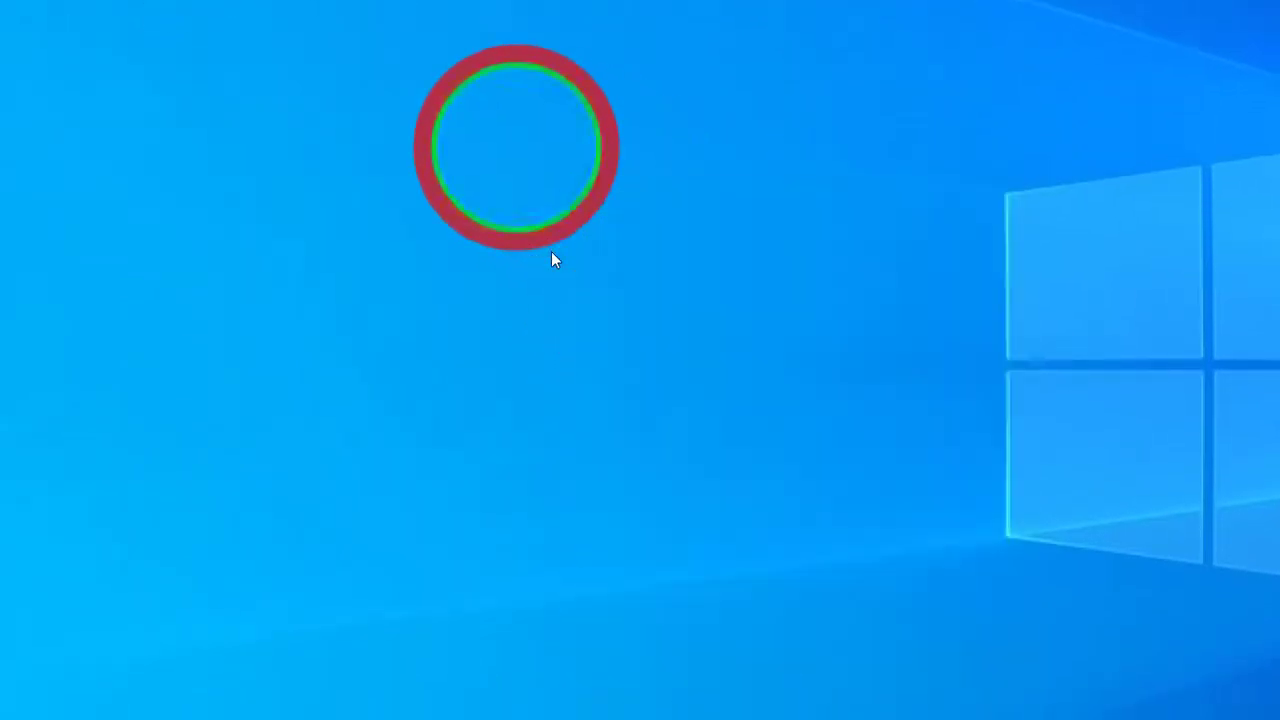
{"action": "right_click", "coordinate": [573, 249]}
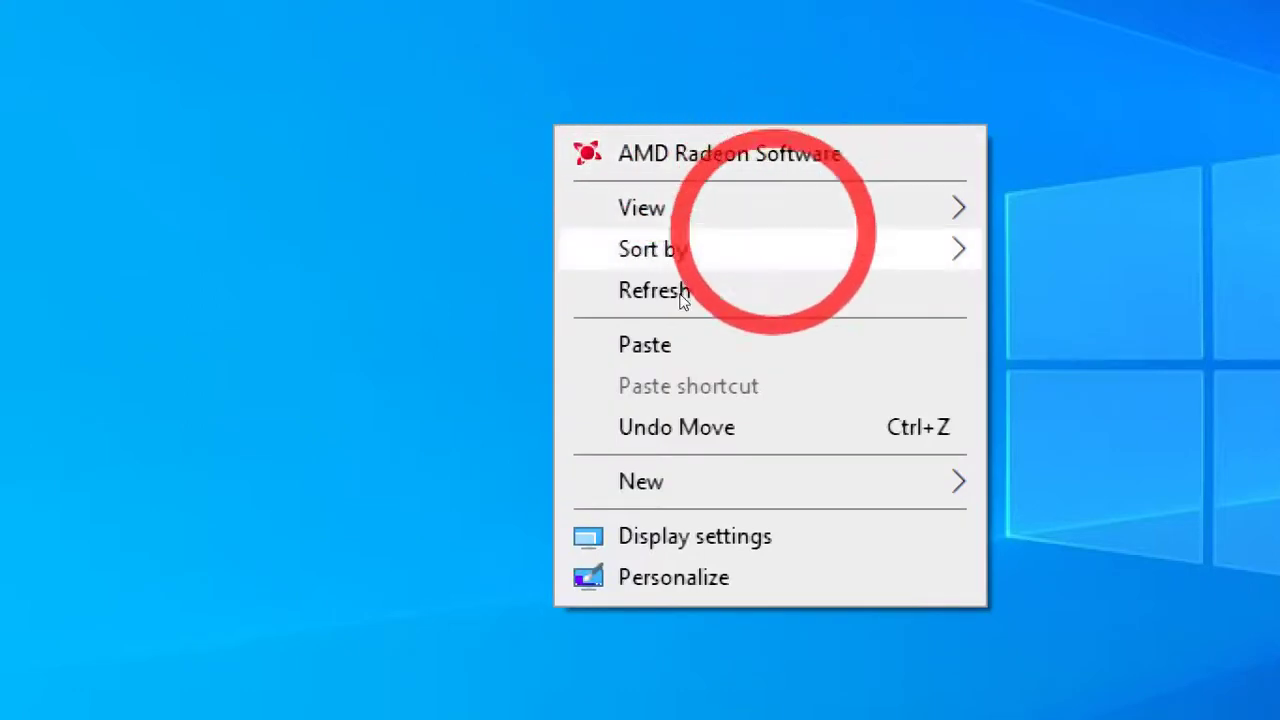
{"action": "key", "text": "Up"}
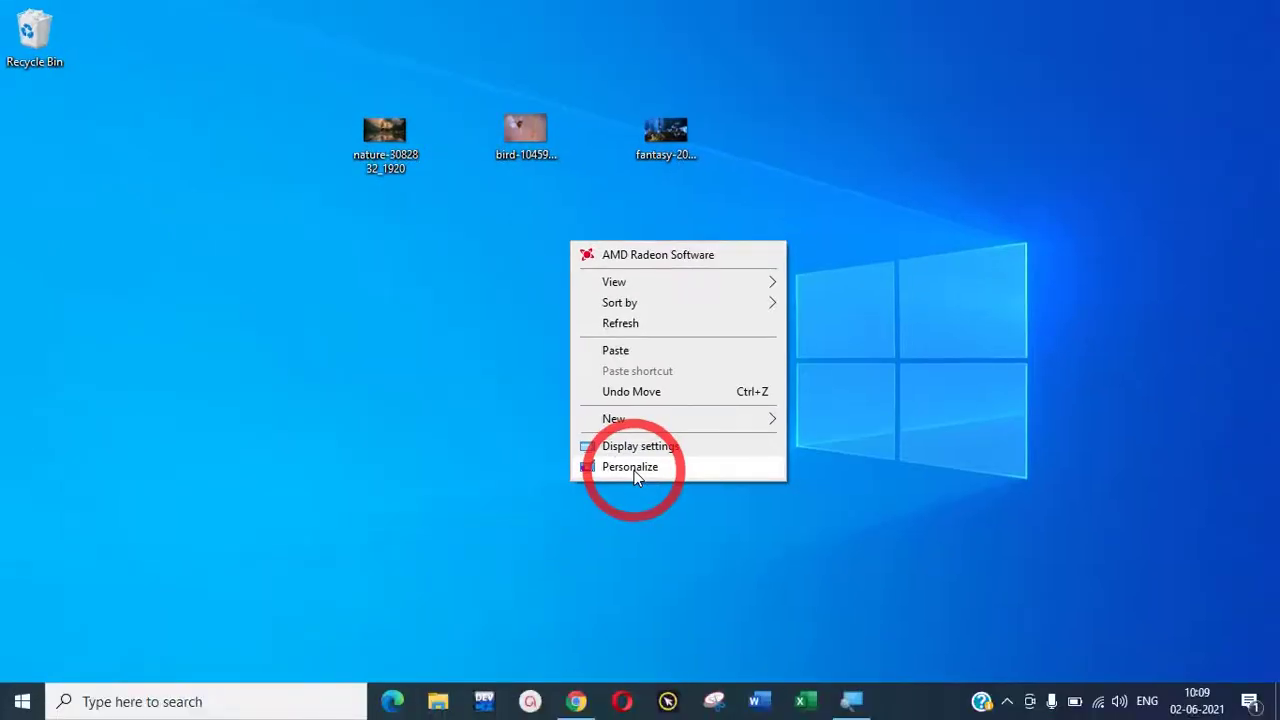
{"action": "left_click", "coordinate": [634, 470]}
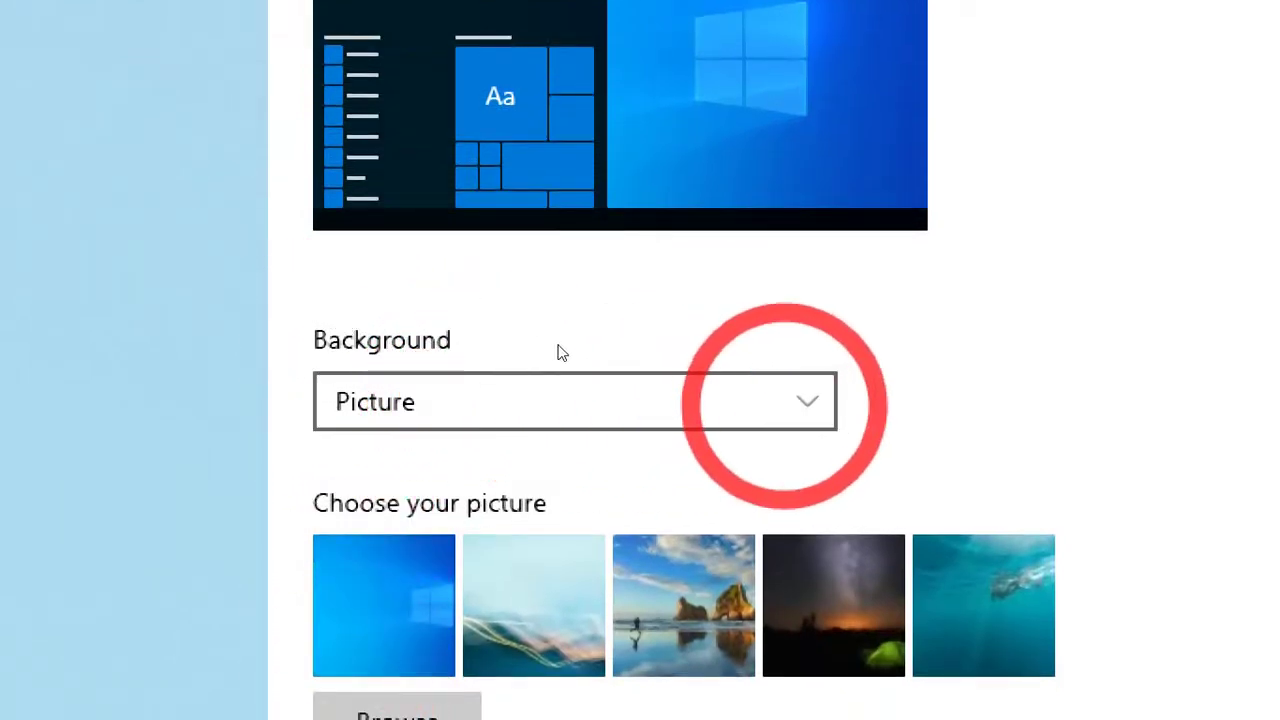
- Set the background type to Picture, apply the pale blue light-streaks picture, and check it on the desktop
{"action": "left_click", "coordinate": [783, 402]}
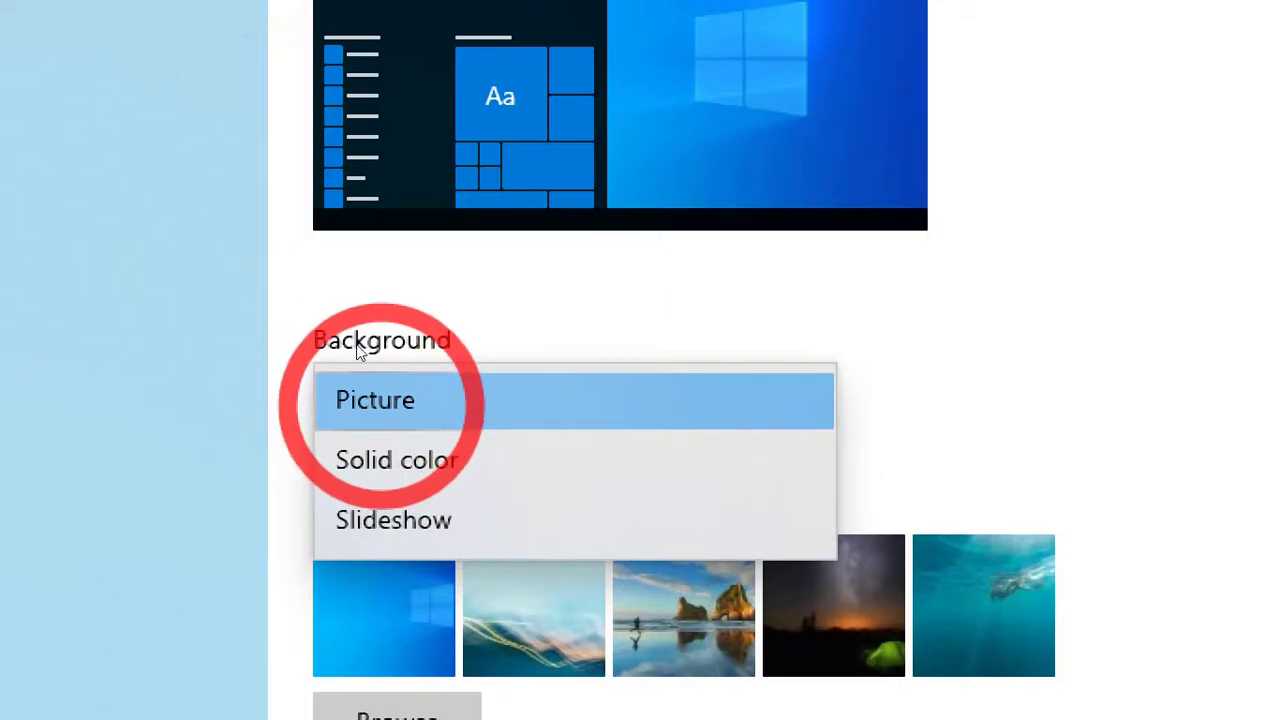
{"action": "left_click", "coordinate": [380, 400]}
{"action": "scroll", "coordinate": [365, 480], "scroll_direction": "down", "scroll_amount": 2}
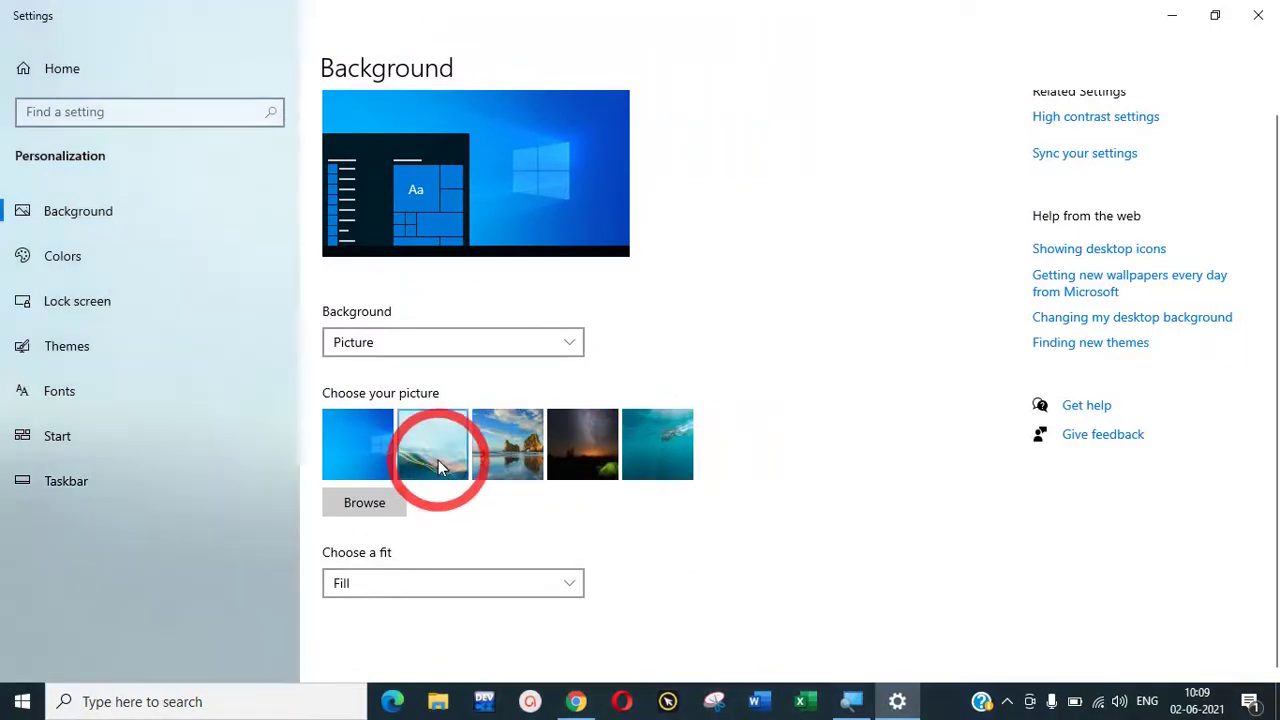
{"action": "left_click", "coordinate": [440, 466]}
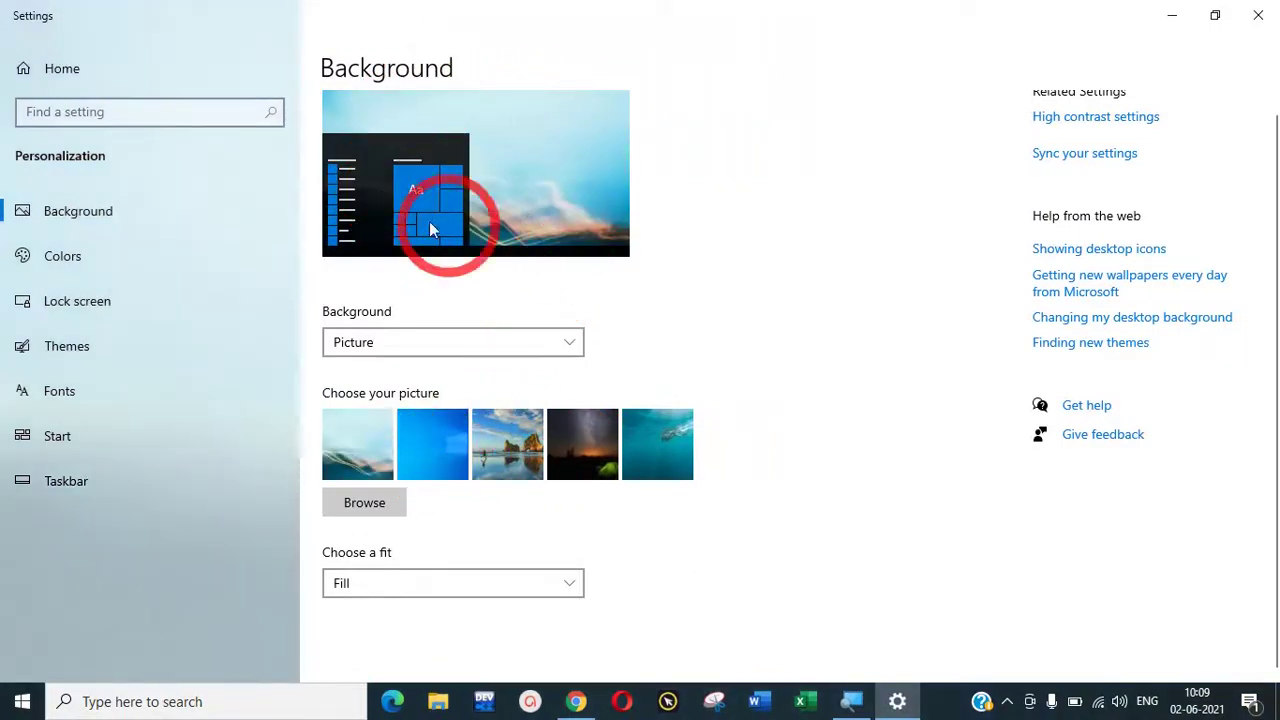
{"action": "key", "text": "super+d"}
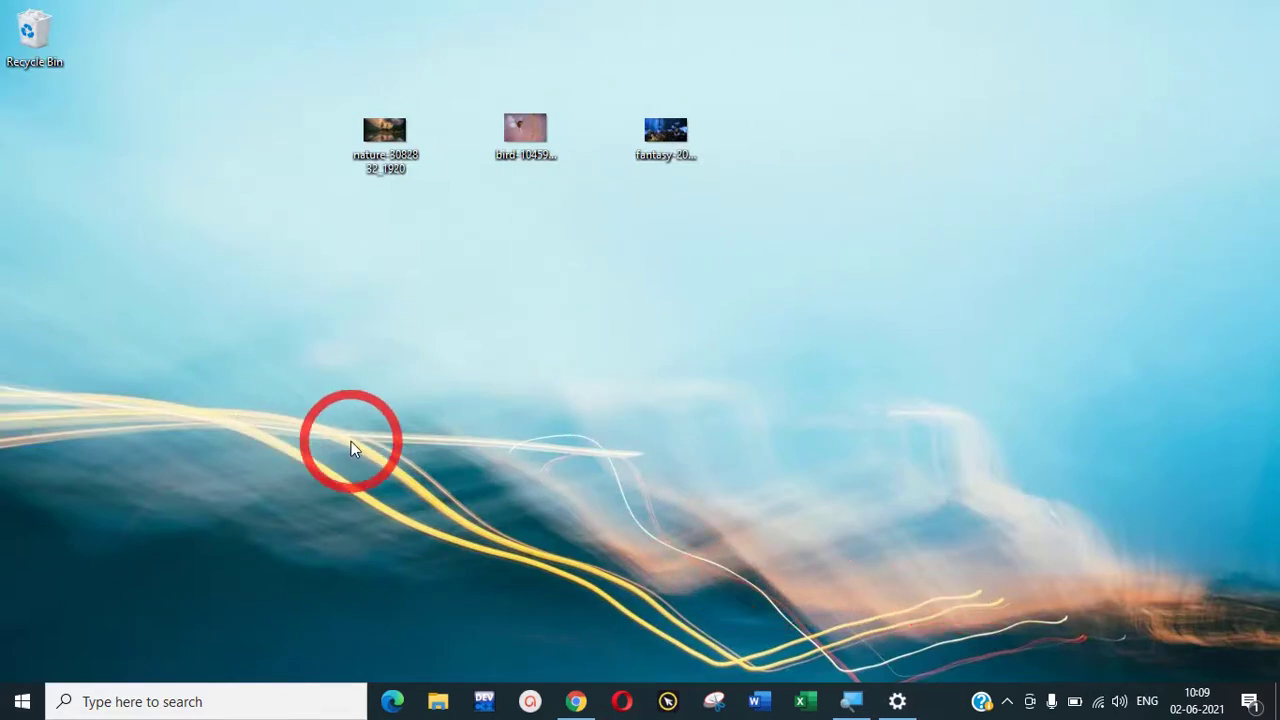
{"action": "key", "text": "super+d"}
- Apply the beach picture with the rock arch as the background and check it on the desktop
{"action": "left_click", "coordinate": [530, 470]}
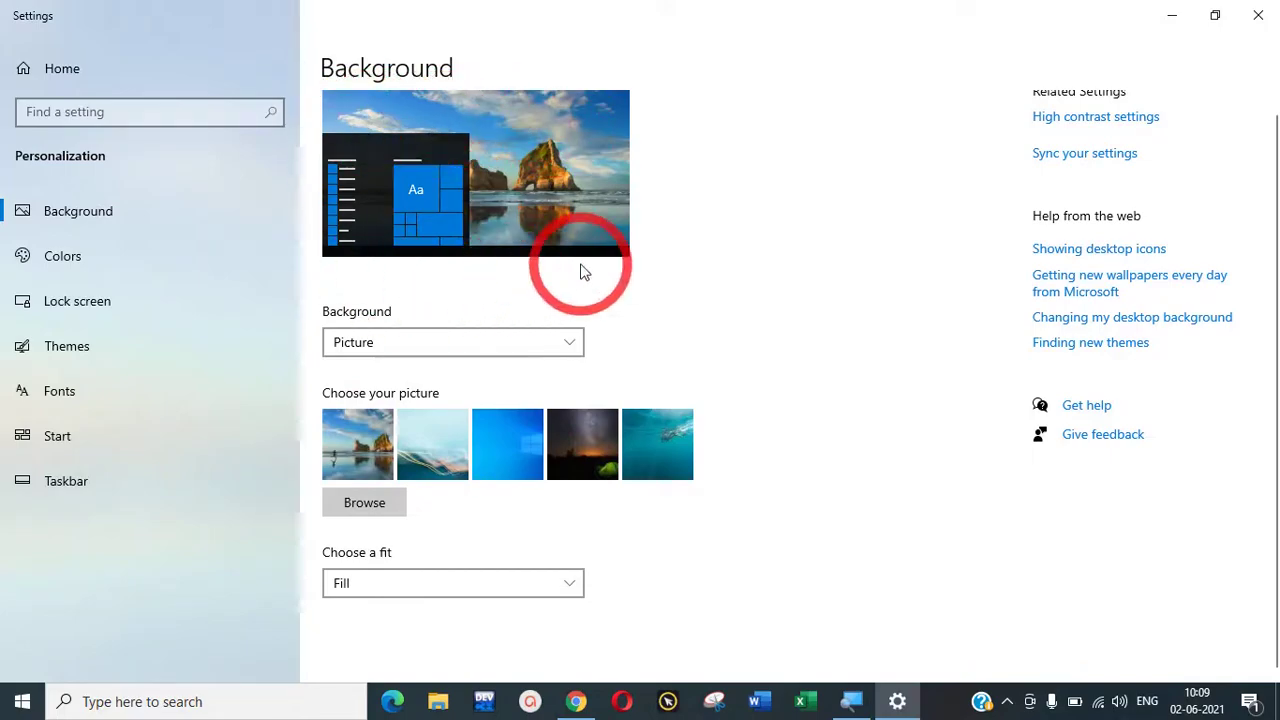
{"action": "key", "text": "super+d"}
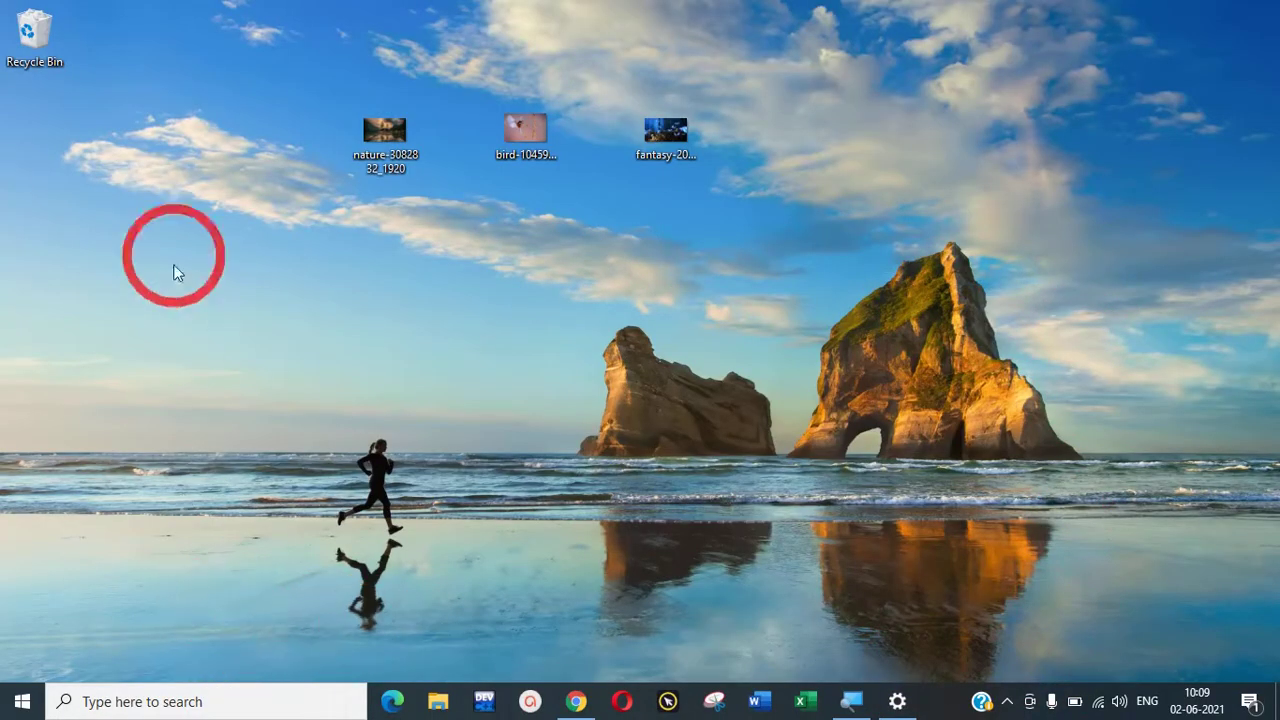
{"action": "key", "text": "super+d"}
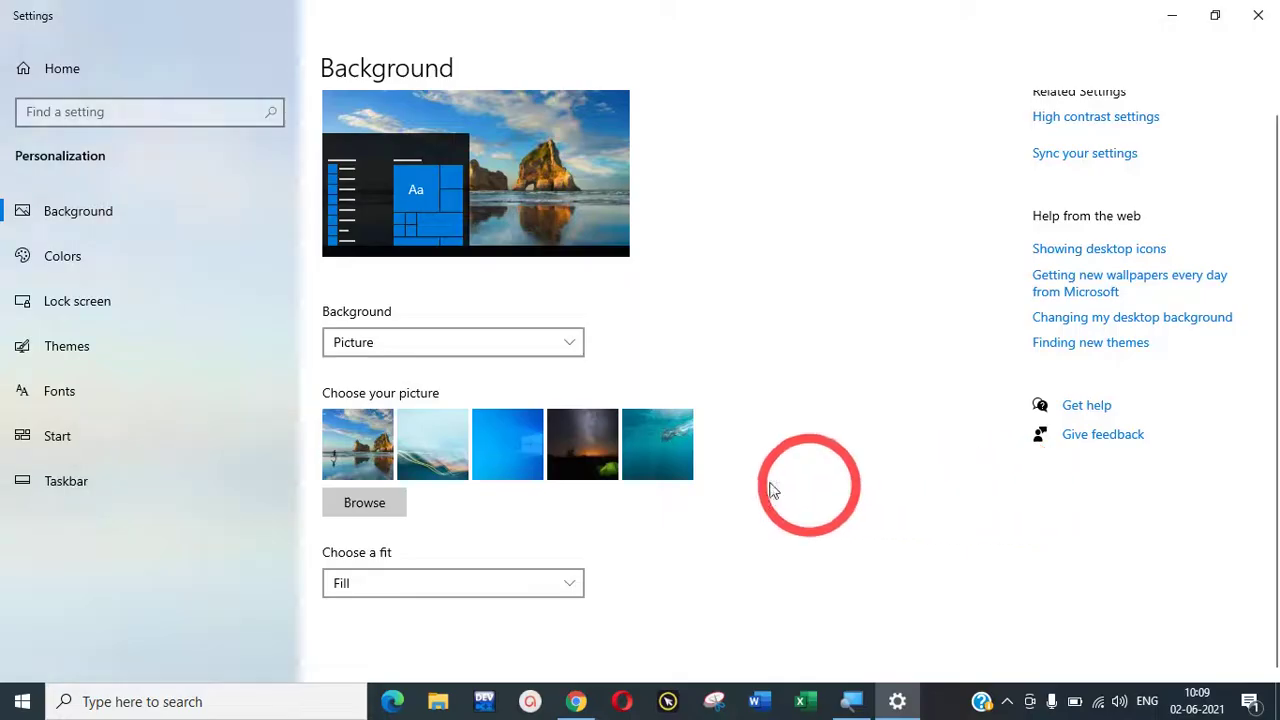
- Apply the underwater swimmer picture as the background and look at the desktop with its nature, bird and fantasy image files
{"action": "left_click", "coordinate": [655, 445]}
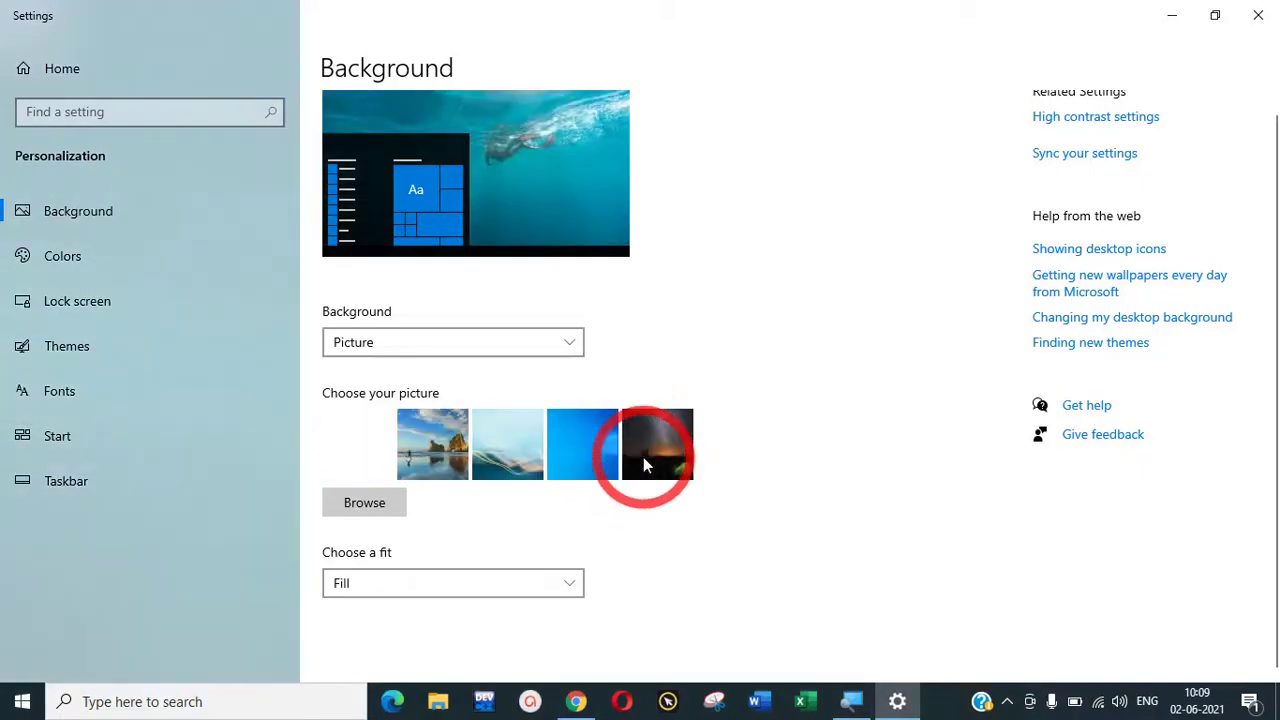
{"action": "key", "text": "super+d"}
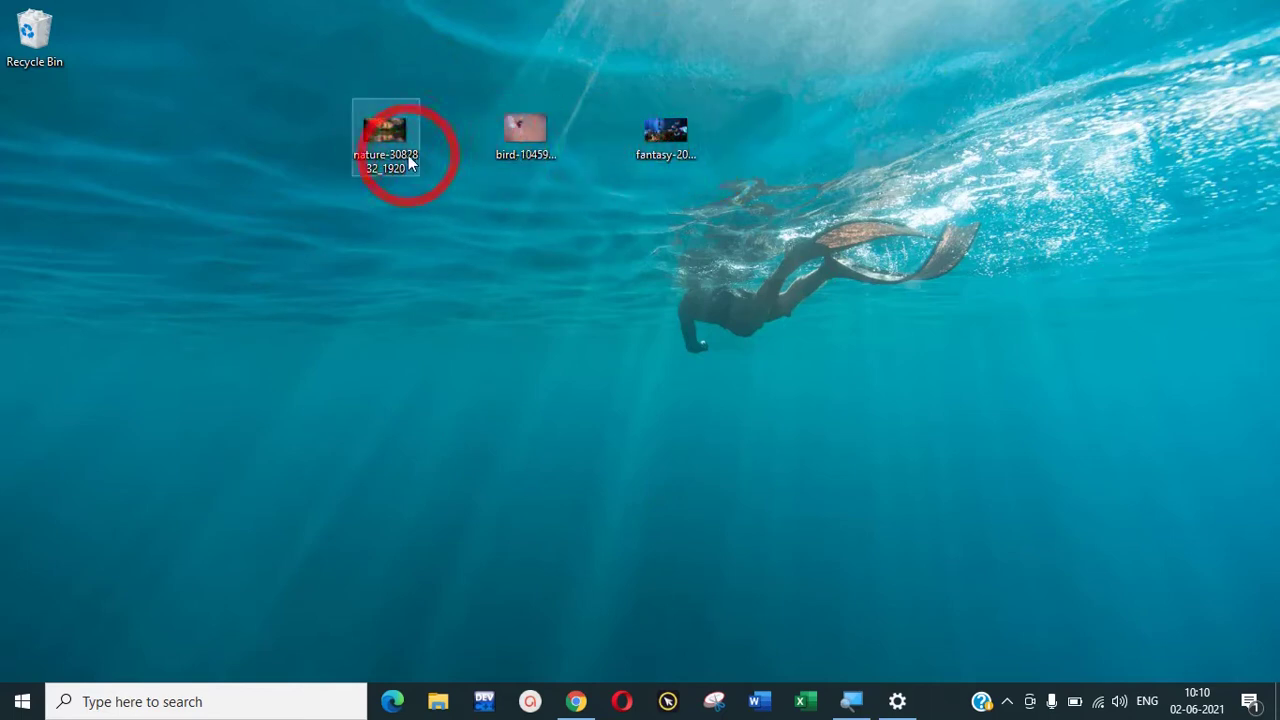
{"action": "mouse_move", "coordinate": [392, 168]}
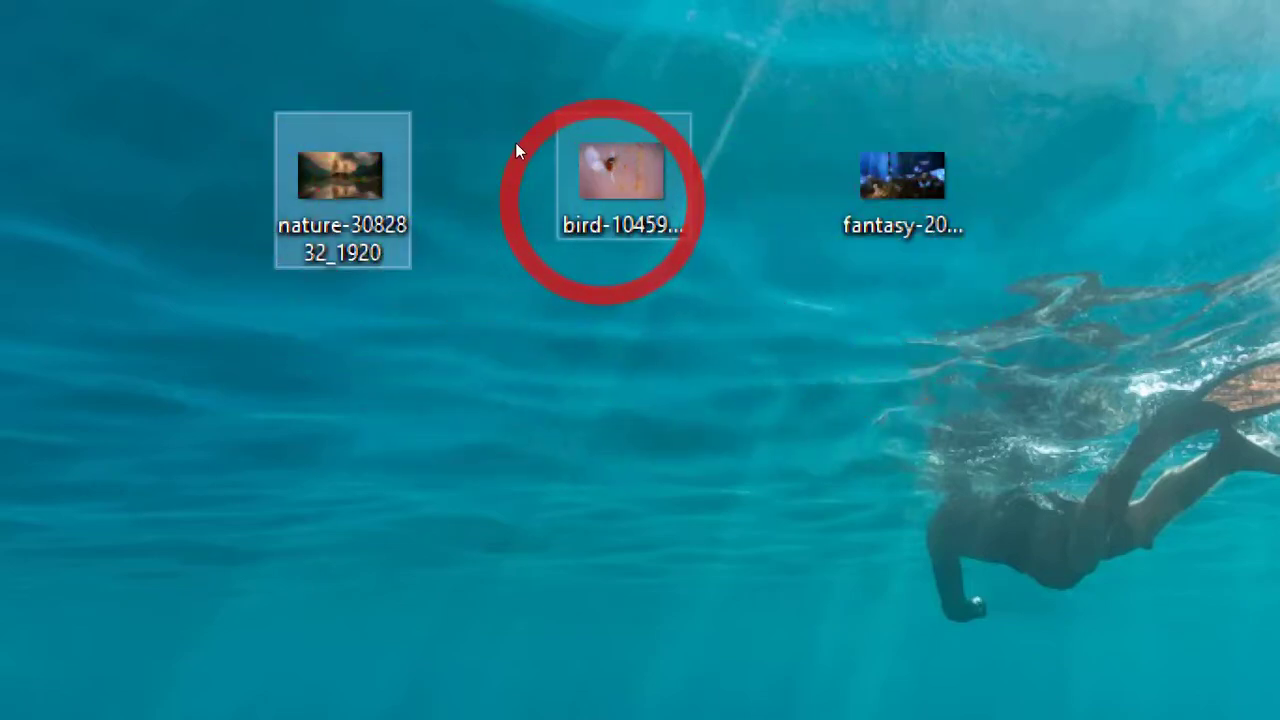
{"action": "key", "text": "Right"}
{"action": "key", "text": "Right"}
{"action": "mouse_move", "coordinate": [411, 159]}
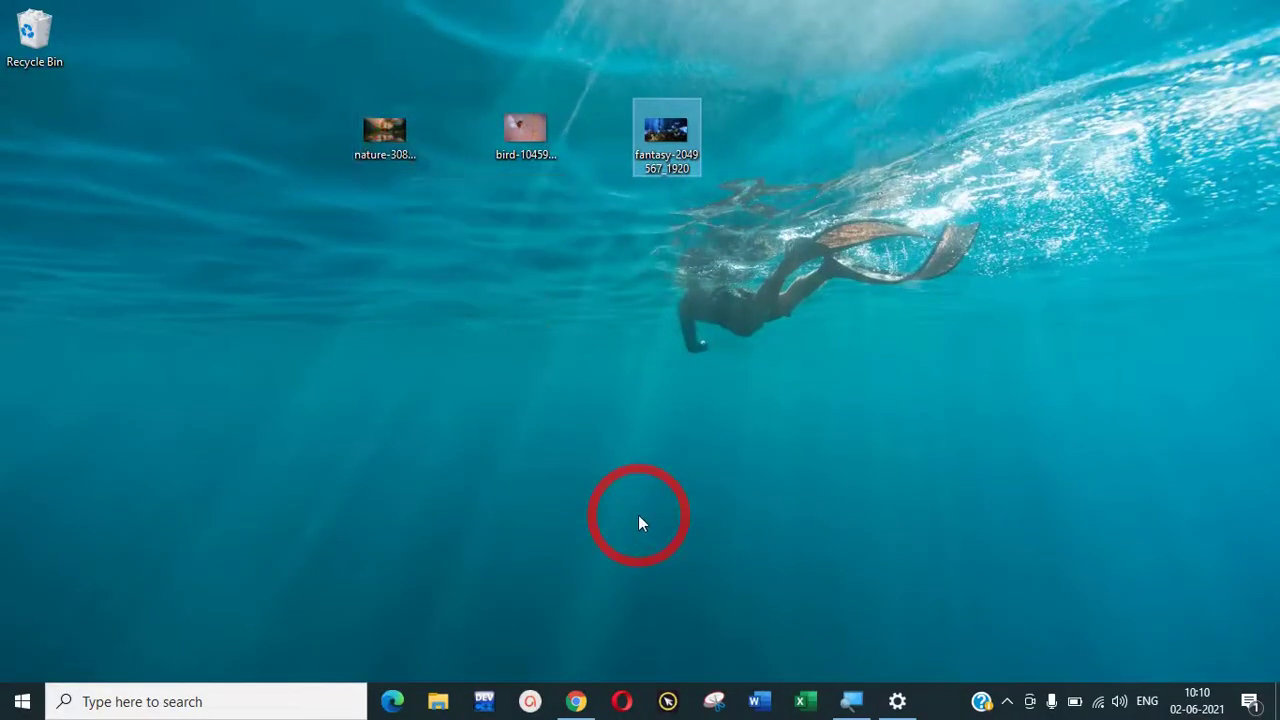
- Return to the background settings, keep the type as Picture, and browse to the Desktop folder for a custom image
{"action": "left_click", "coordinate": [898, 703]}
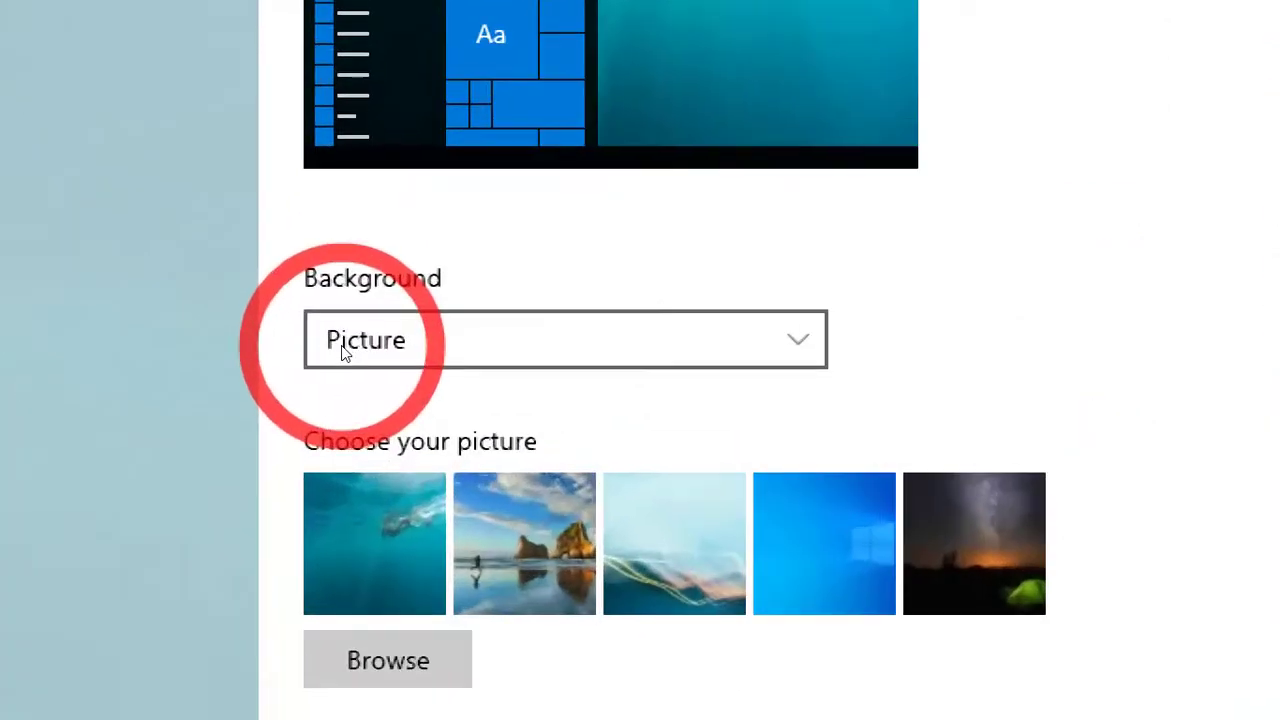
{"action": "left_click", "coordinate": [341, 344]}
{"action": "left_click", "coordinate": [341, 344]}
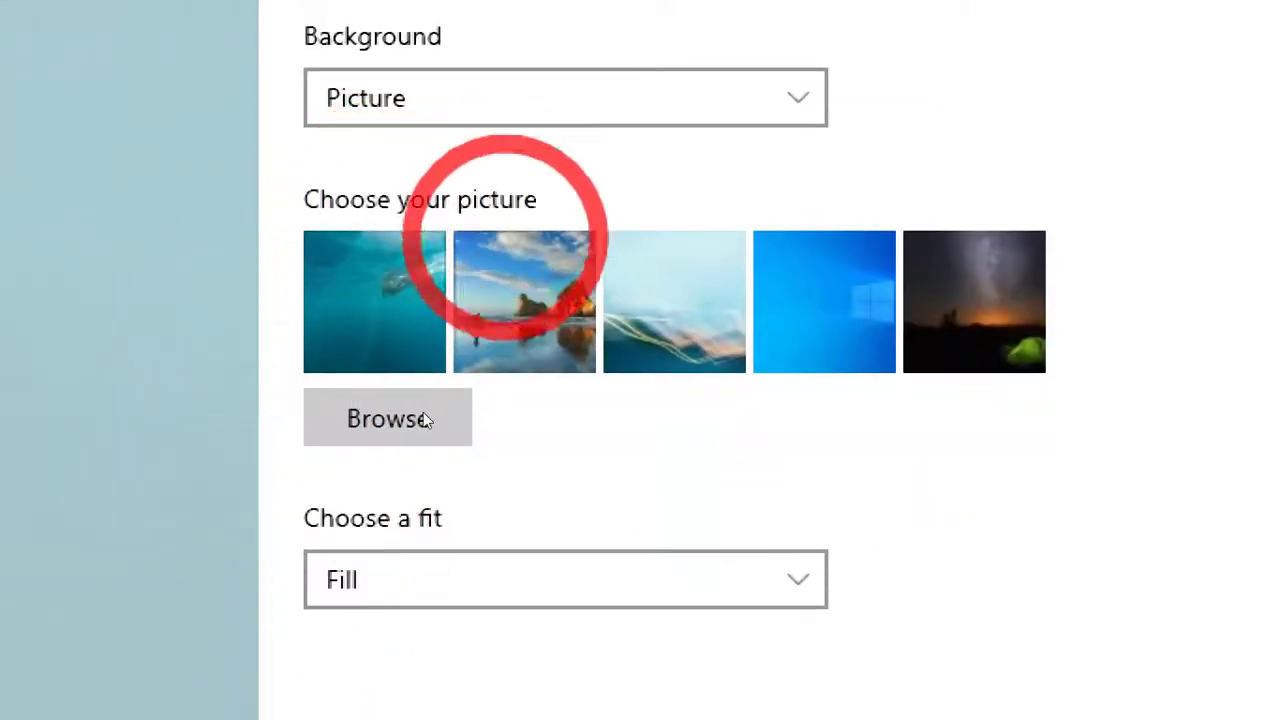
{"action": "left_click", "coordinate": [410, 425]}
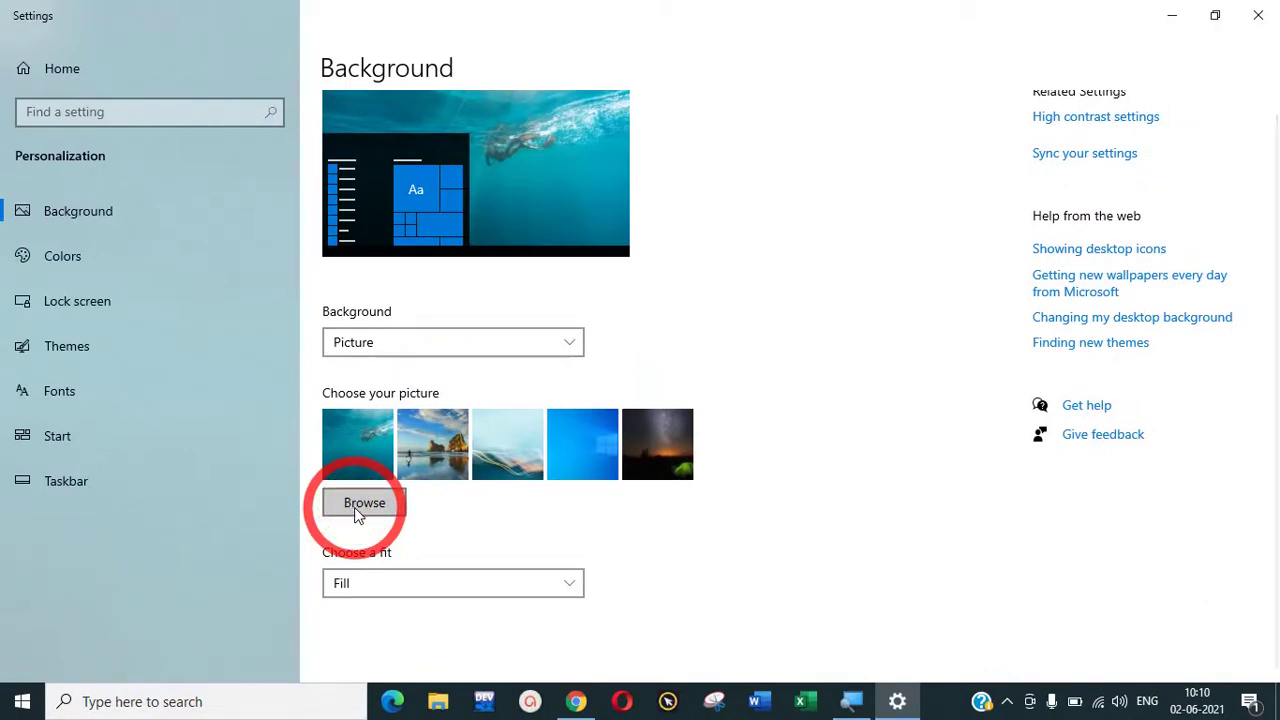
{"action": "left_click", "coordinate": [356, 505]}
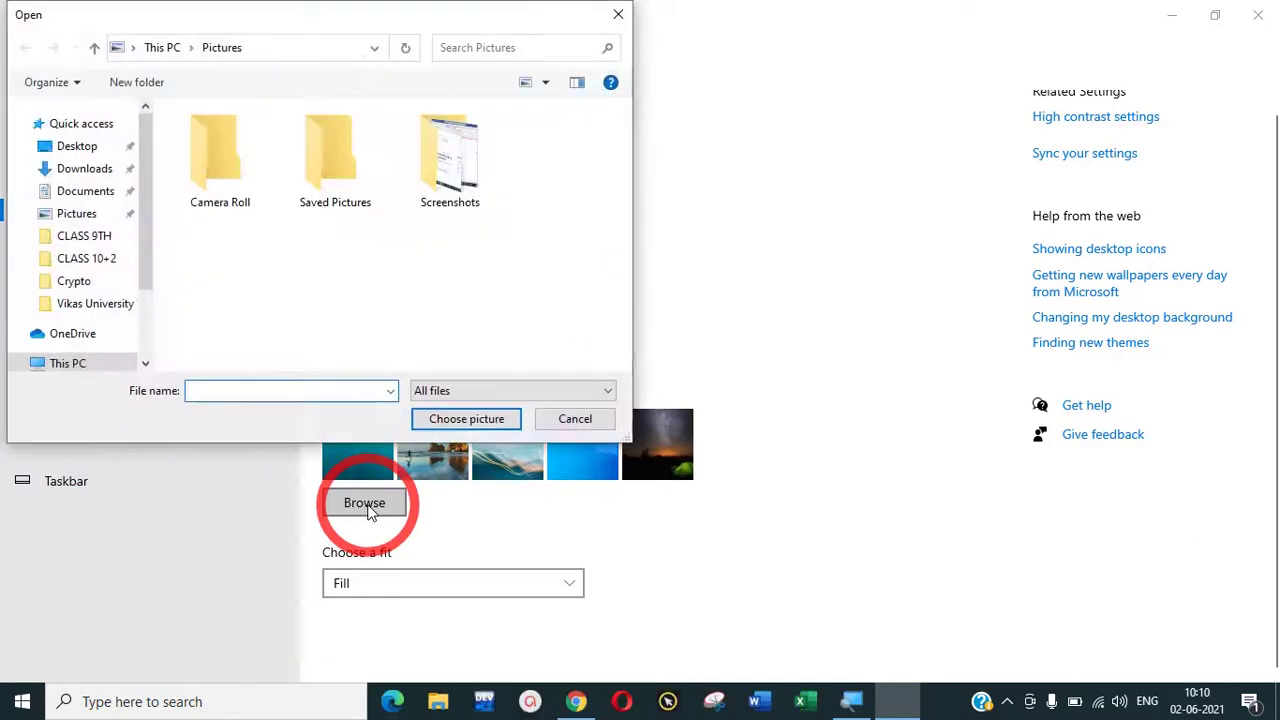
{"action": "left_click_drag", "start_coordinate": [258, 28], "coordinate": [644, 126]}
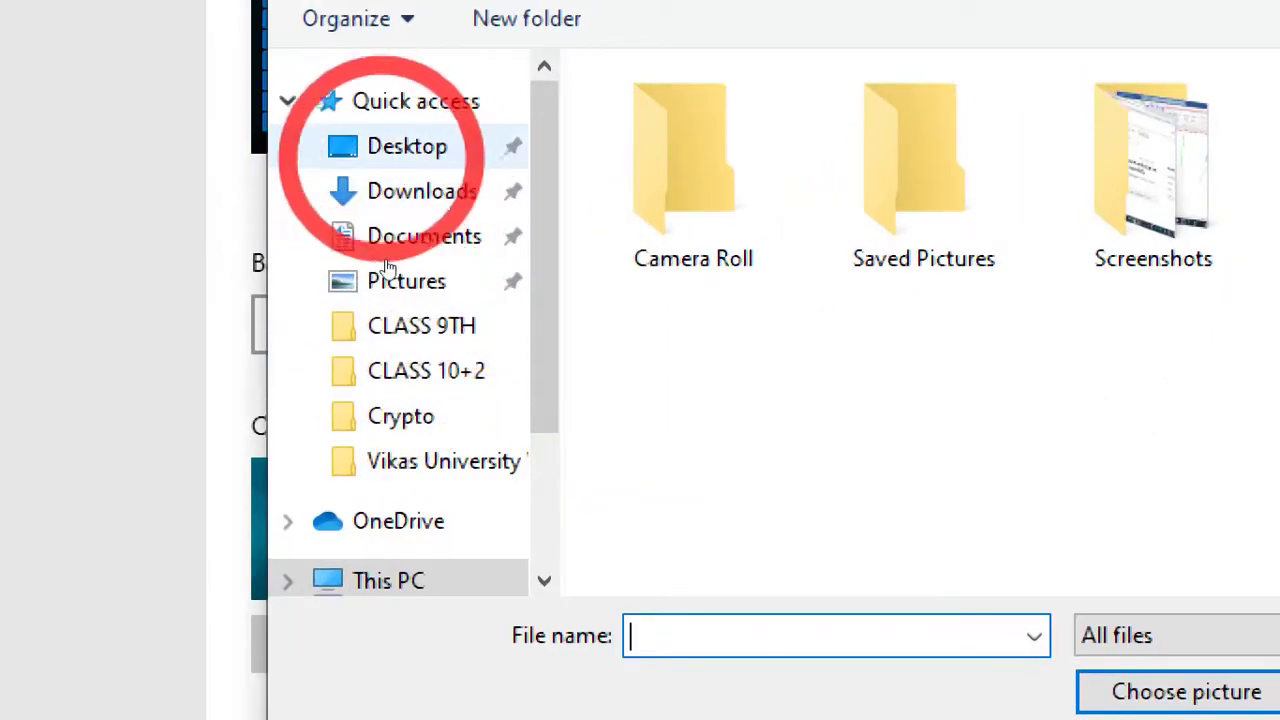
{"action": "left_click", "coordinate": [405, 148]}
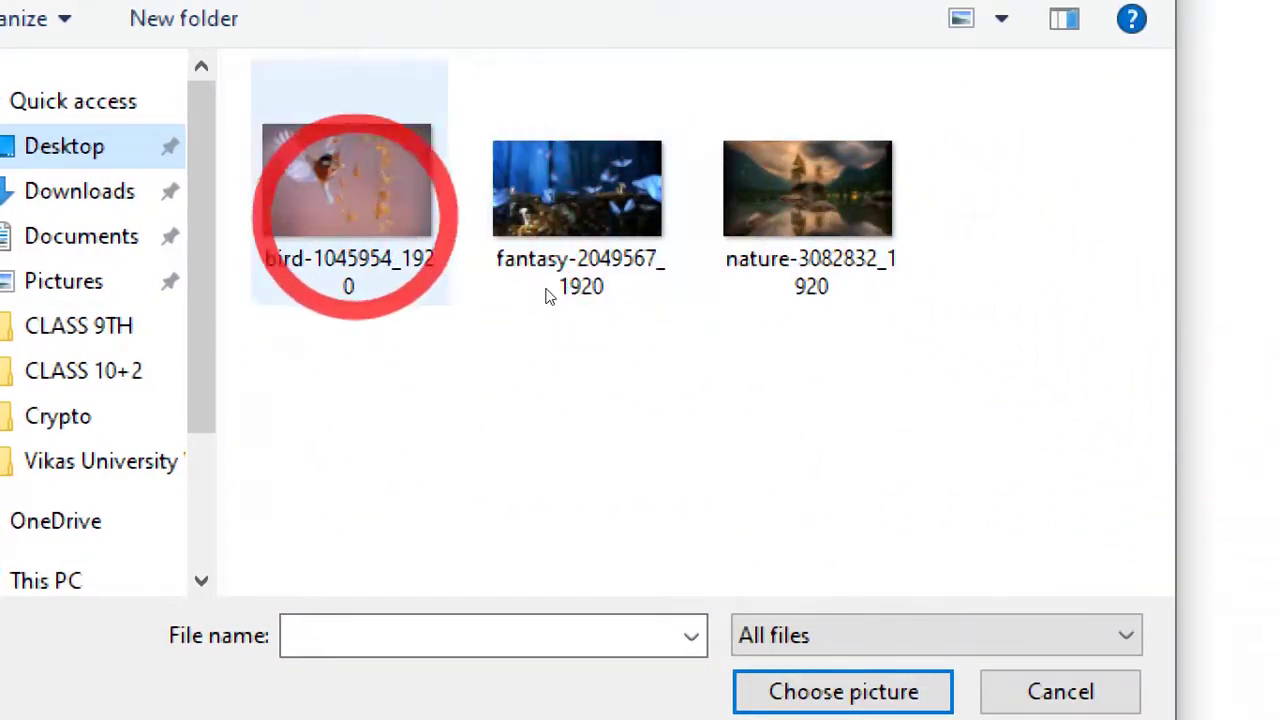
- Choose the fantasy-2049567_1920 image from the Desktop folder as the background picture
{"action": "left_click", "coordinate": [366, 229]}
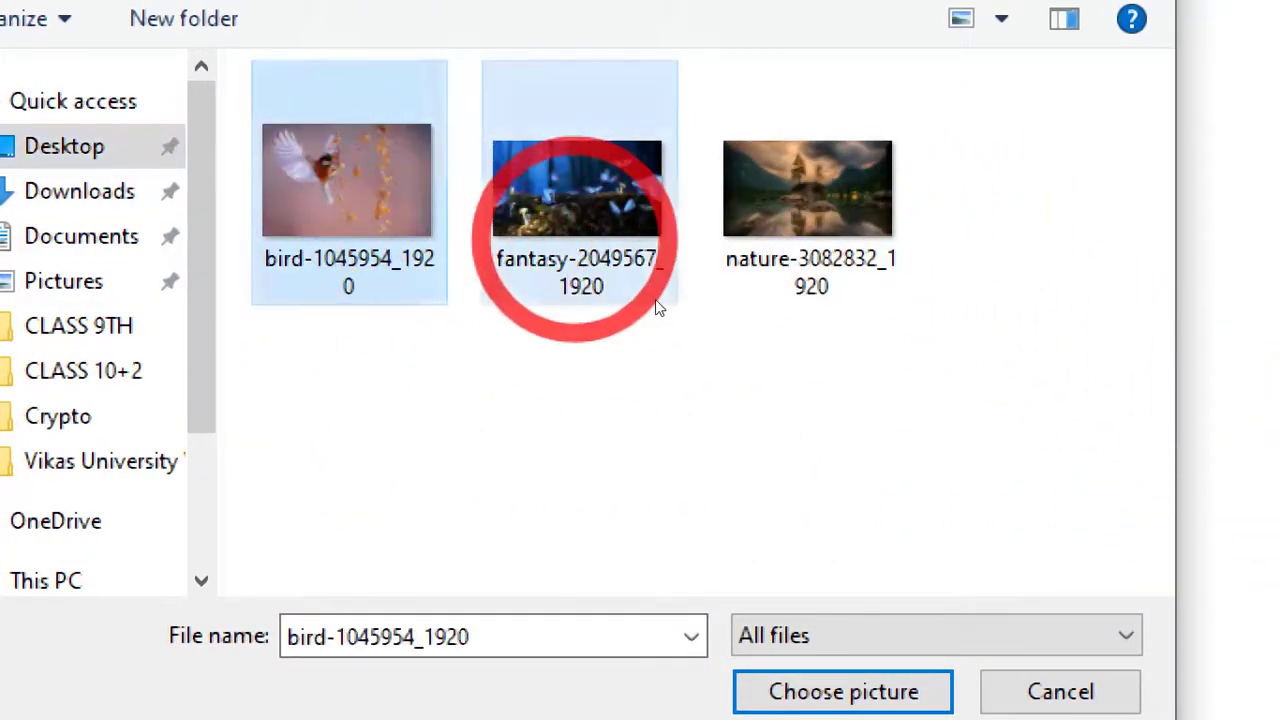
{"action": "left_click", "coordinate": [580, 220]}
{"action": "left_click", "coordinate": [800, 240]}
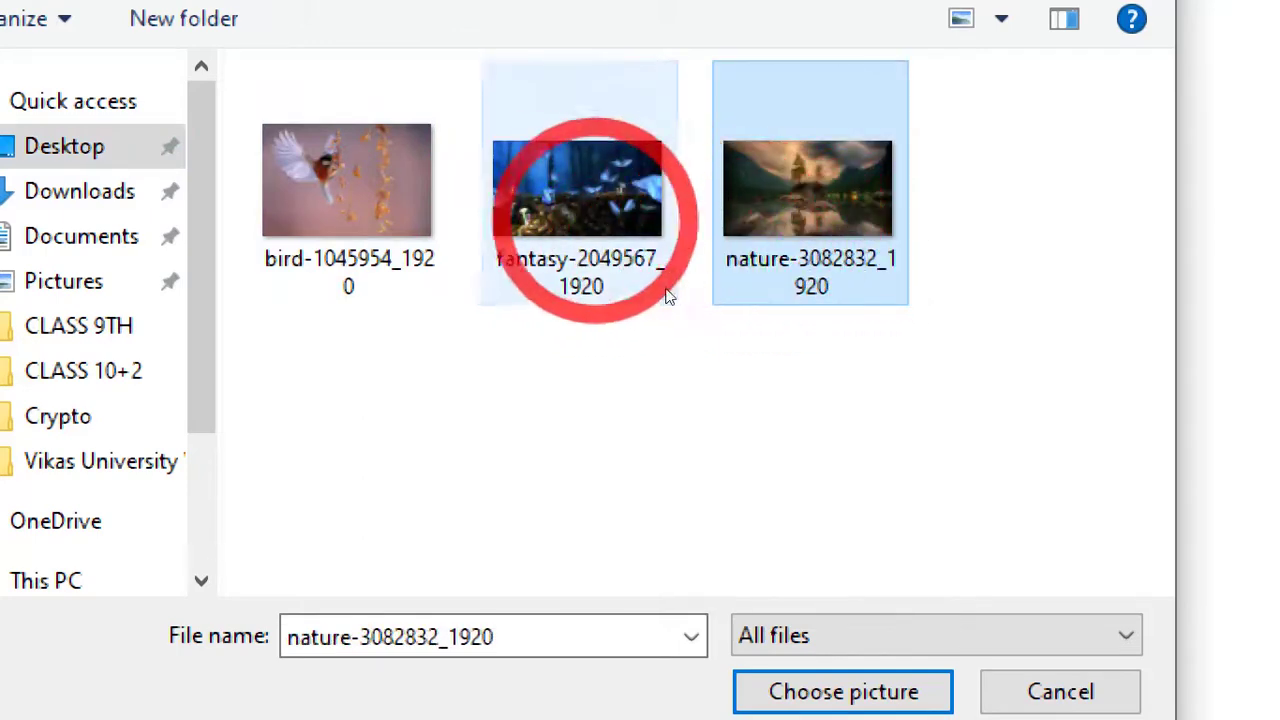
{"action": "left_click", "coordinate": [582, 215]}
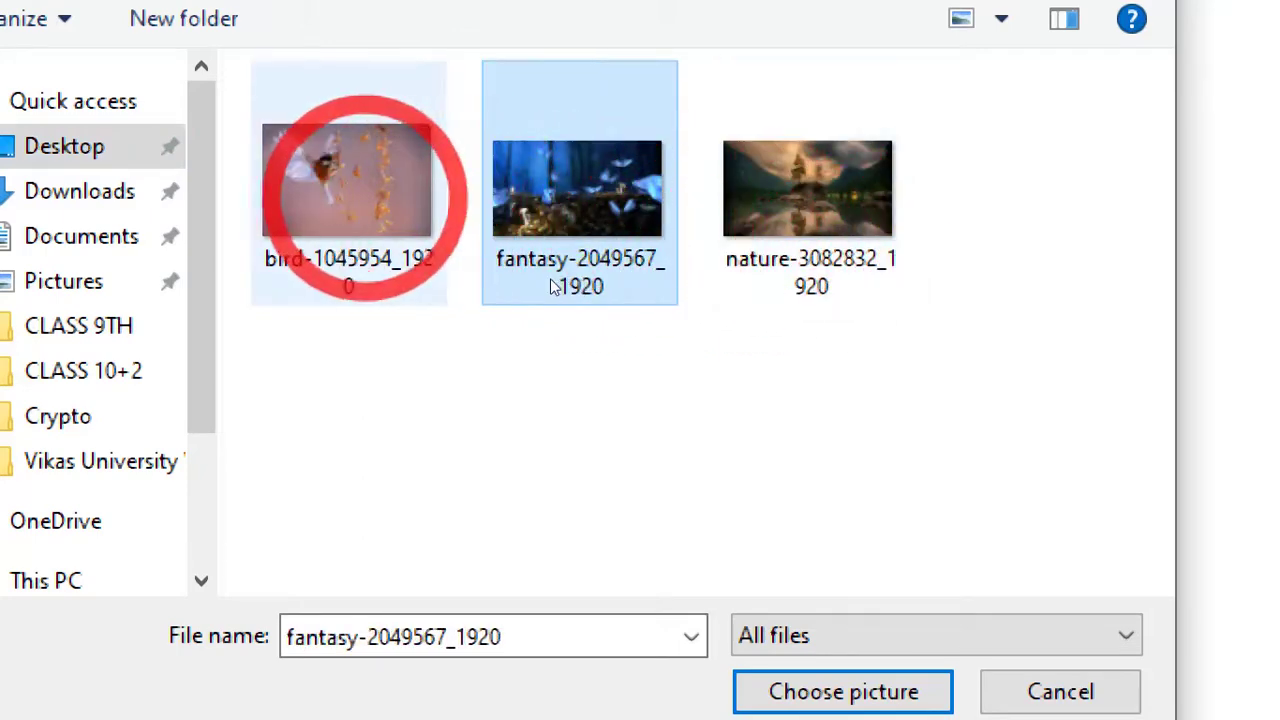
{"action": "left_click", "coordinate": [583, 270]}
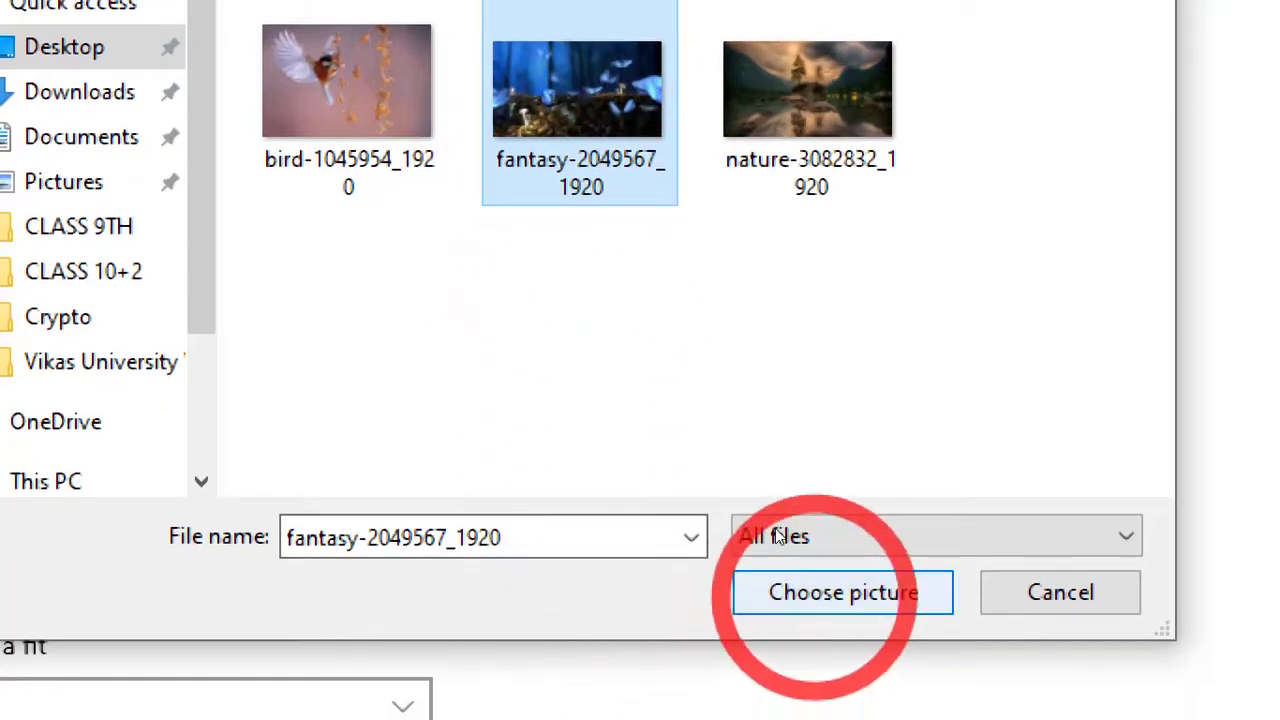
{"action": "left_click", "coordinate": [812, 594]}
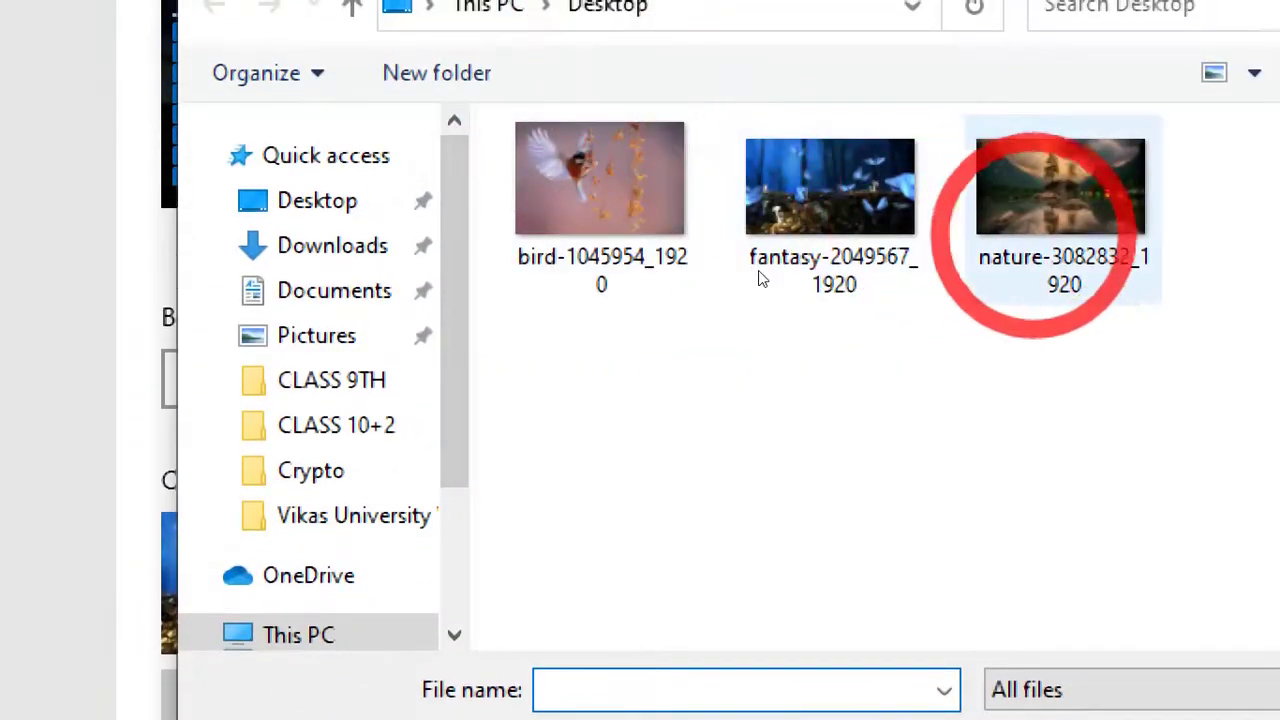
- Browse for and apply nature-3082832_1920, followed by bird-1045954_1920, as the desktop background
{"action": "left_click", "coordinate": [1055, 280]}
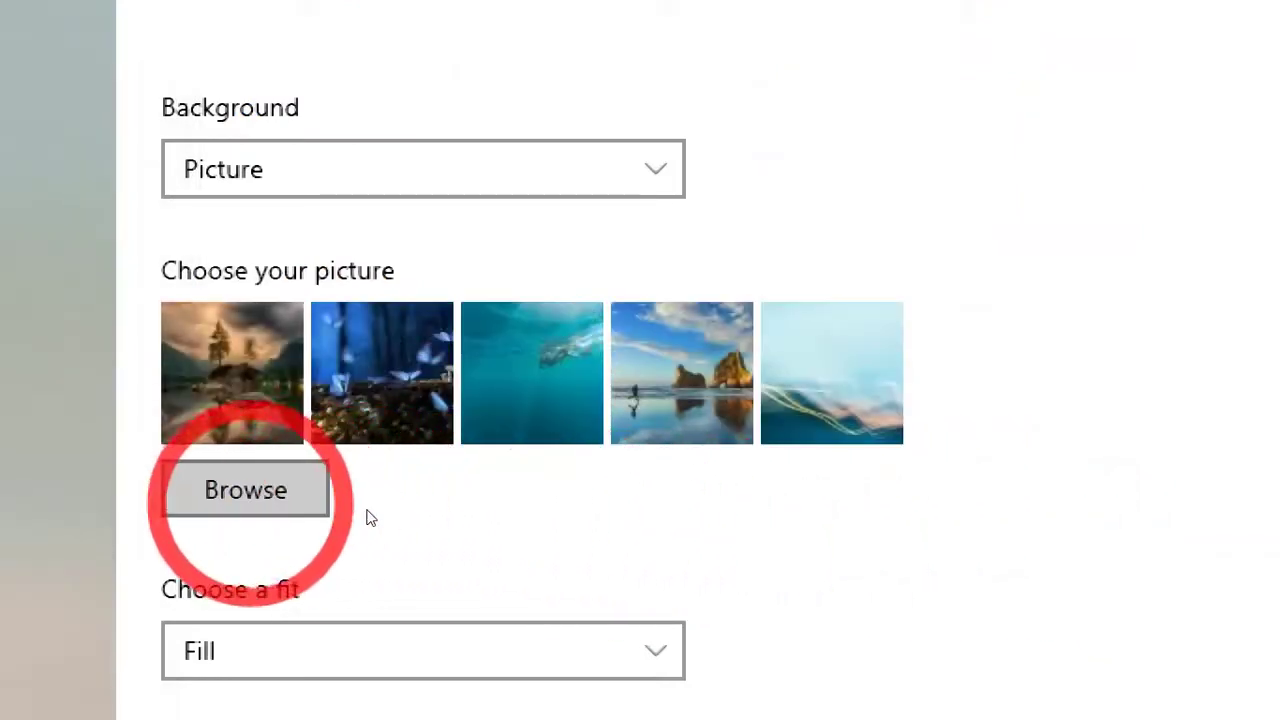
{"action": "left_click", "coordinate": [245, 490]}
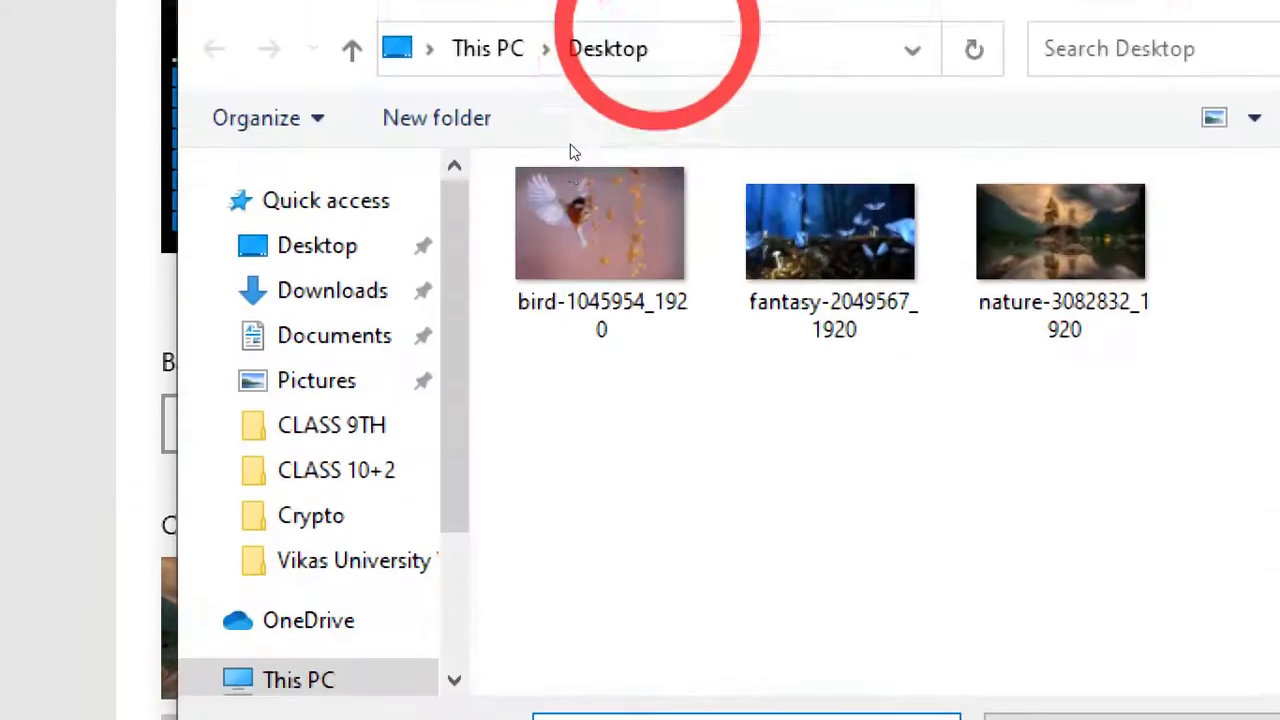
{"action": "left_click", "coordinate": [549, 241]}
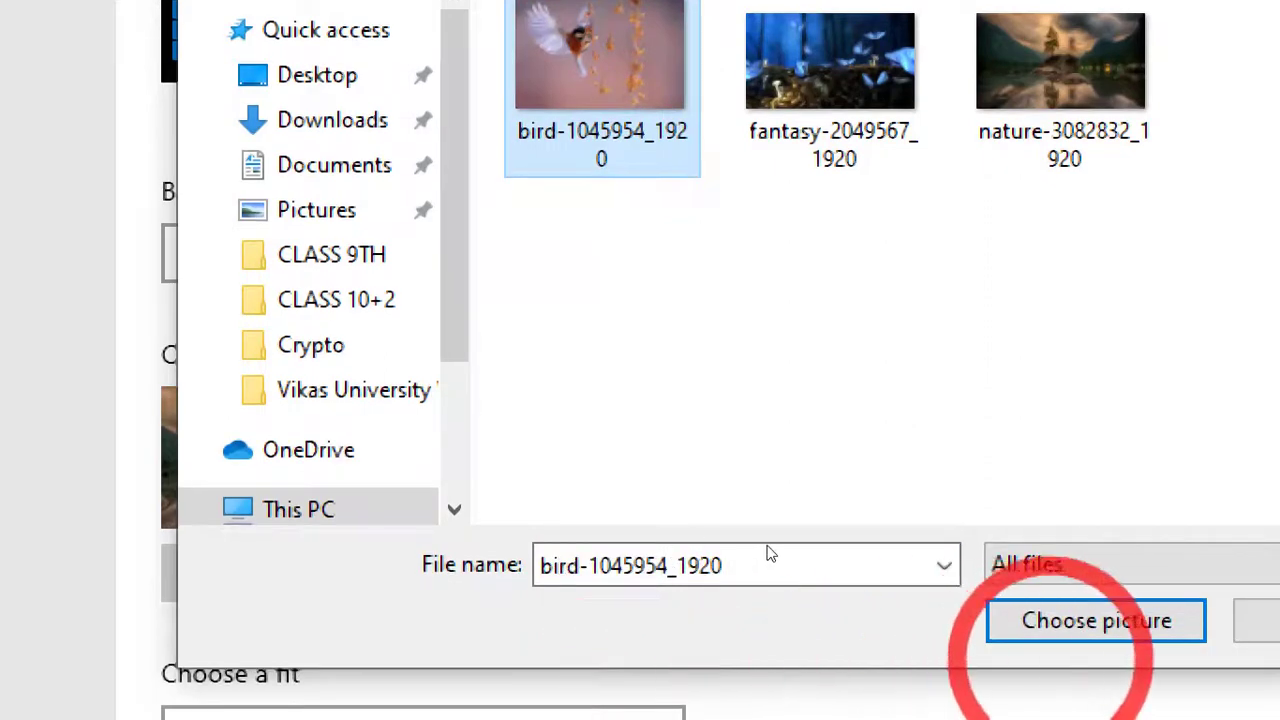
{"action": "left_click", "coordinate": [1096, 622]}
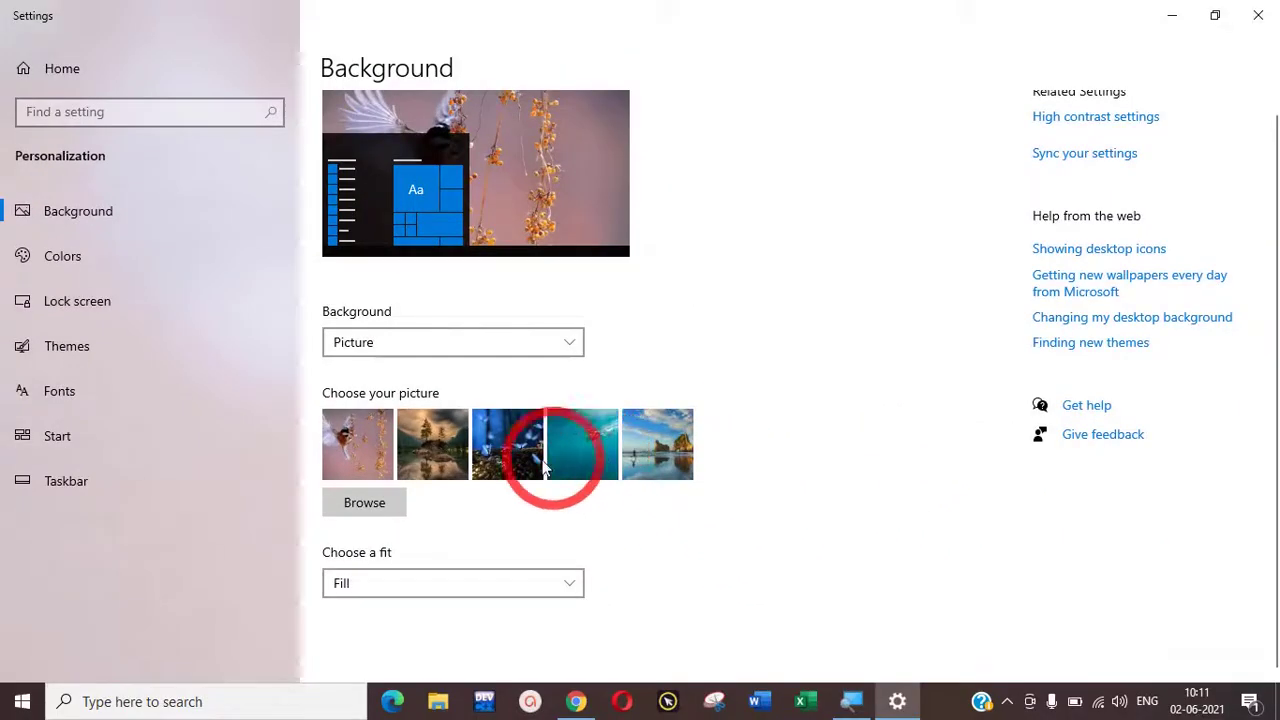
{"action": "left_click", "coordinate": [363, 460]}
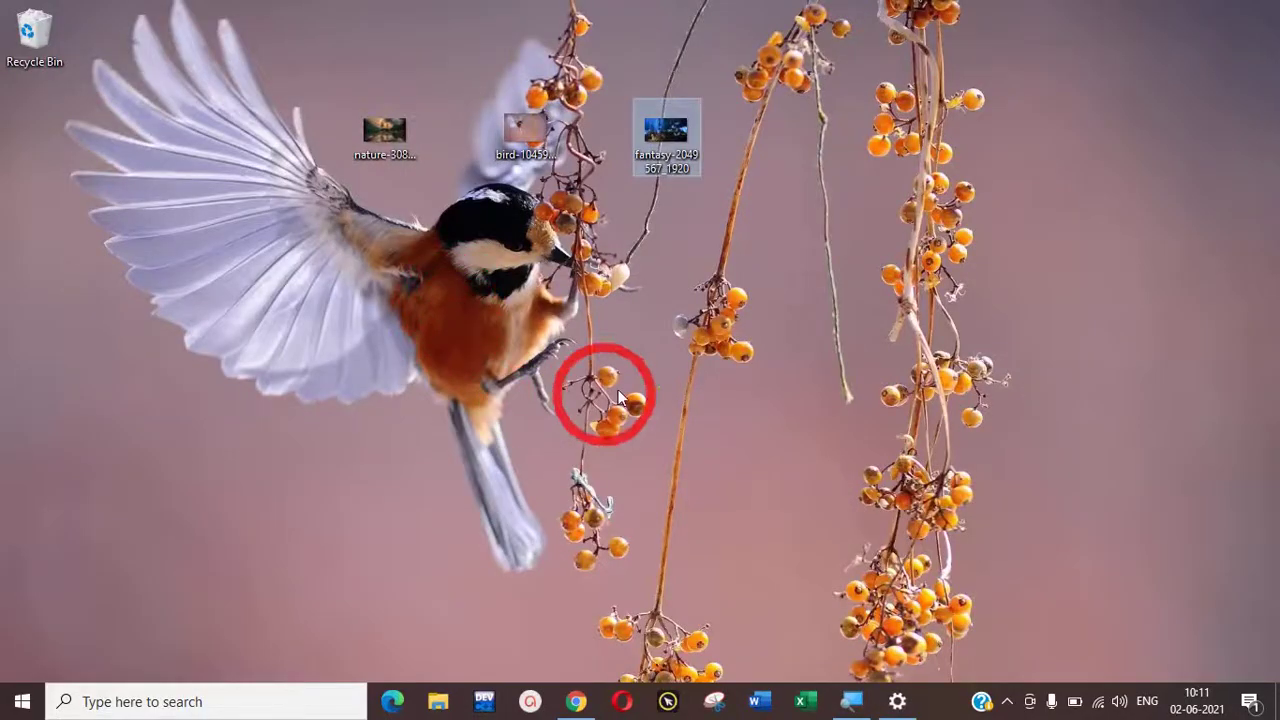
{"action": "left_click", "coordinate": [486, 445]}
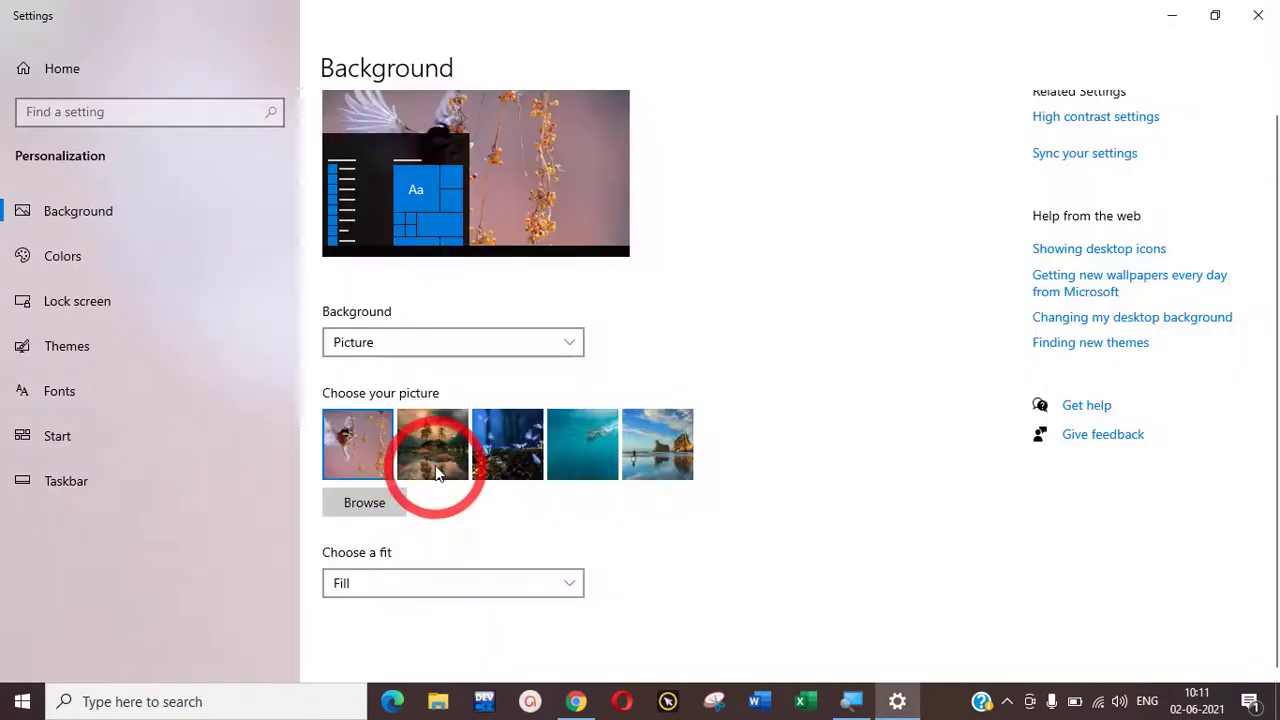
- Switch the background to the recent nature lake picture, followed by the blue fantasy butterfly picture
{"action": "left_click", "coordinate": [436, 472]}
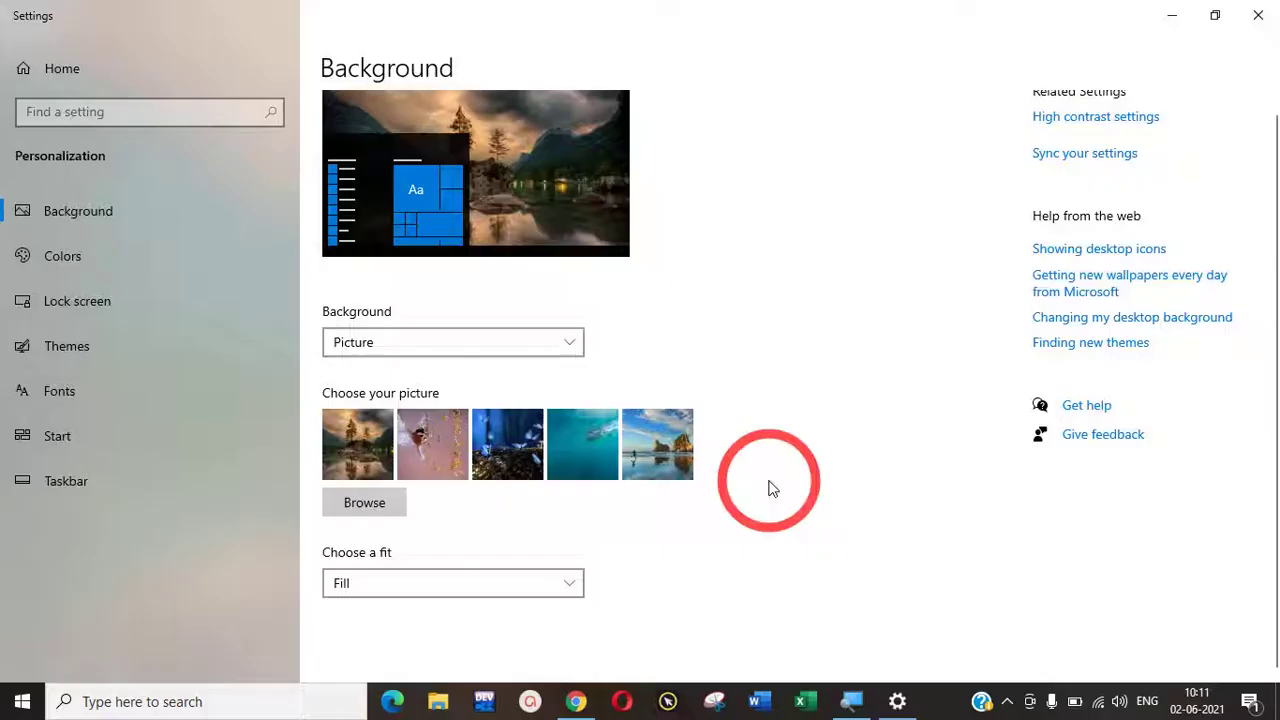
{"action": "left_click", "coordinate": [490, 460]}
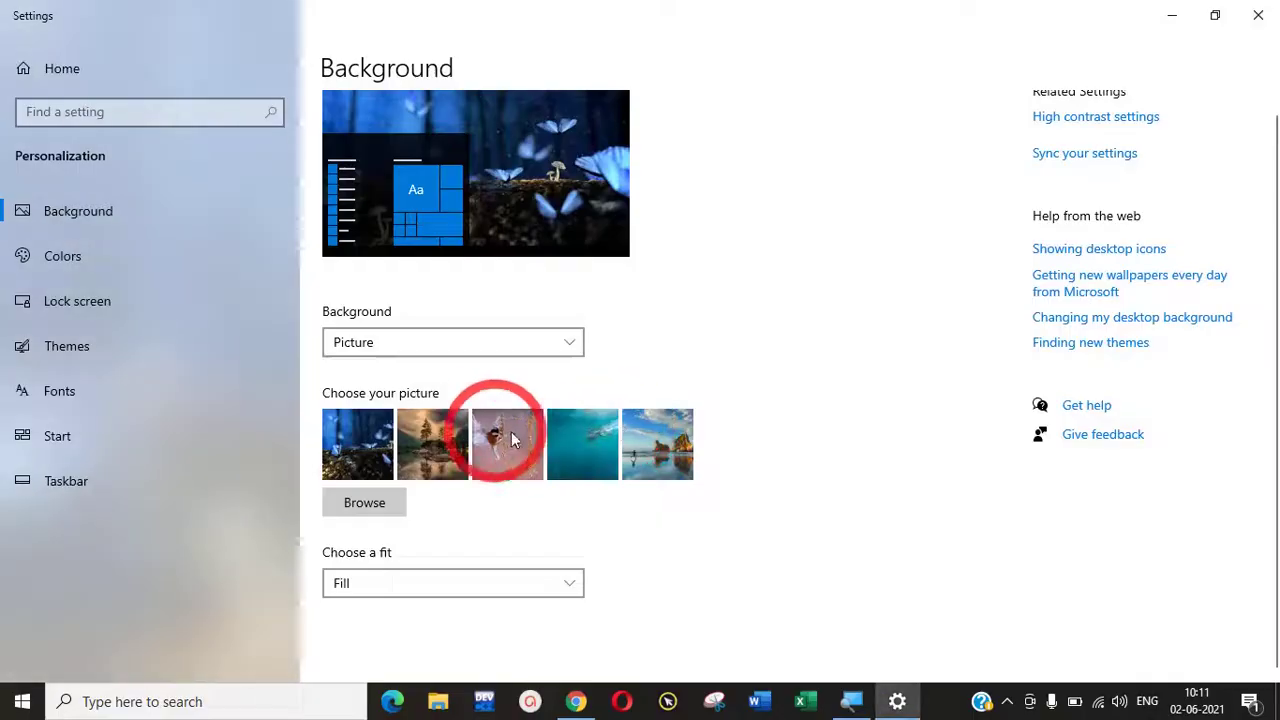
- Set the recent nature lake picture with the lightning as the desktop background and close the Settings window
{"action": "left_click", "coordinate": [449, 440]}
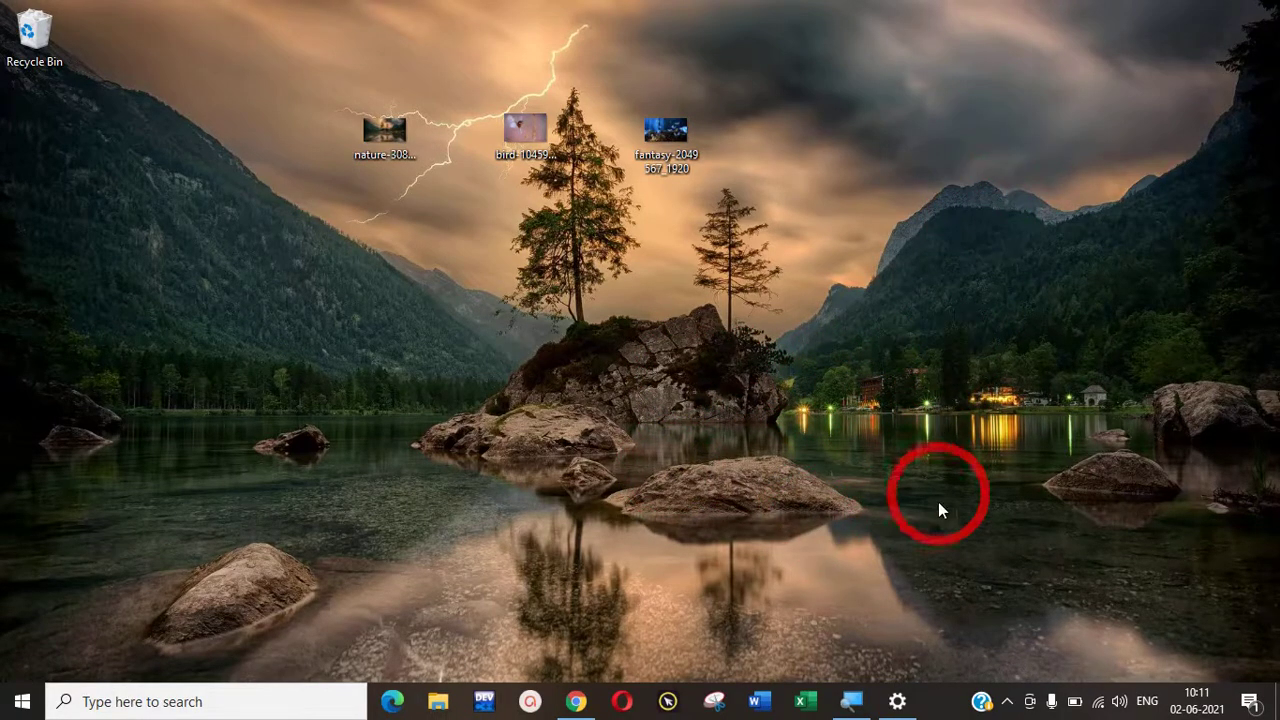
{"action": "left_click", "coordinate": [897, 701]}
{"action": "left_click", "coordinate": [1262, 12]}
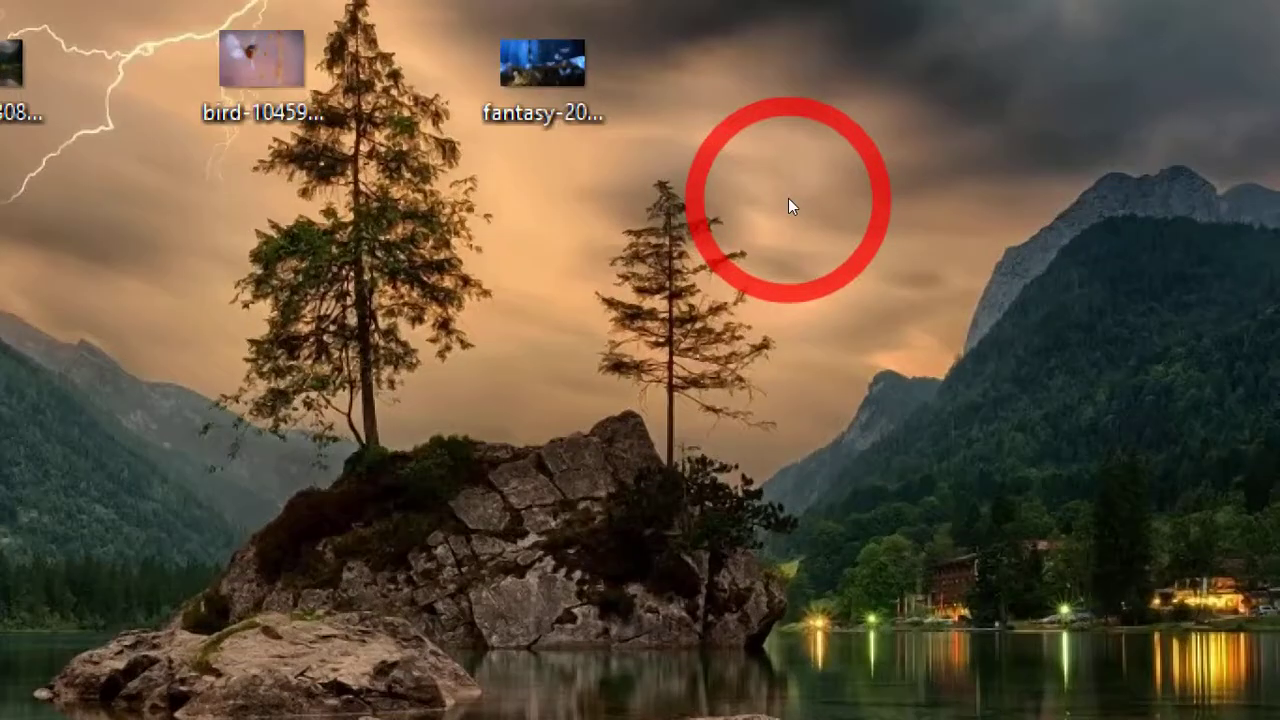
- Reopen the desktop's personalization settings to review the background type options, keeping Picture, and close Settings
{"action": "right_click", "coordinate": [789, 199]}
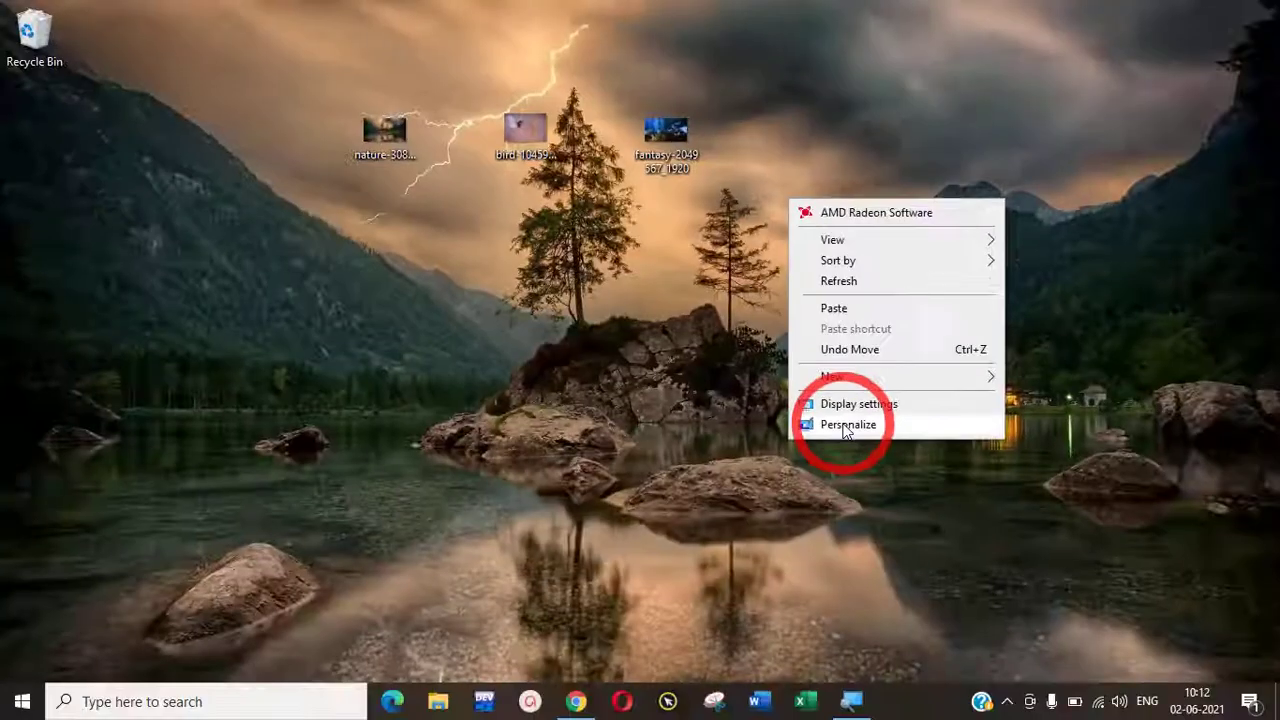
{"action": "left_click", "coordinate": [890, 609]}
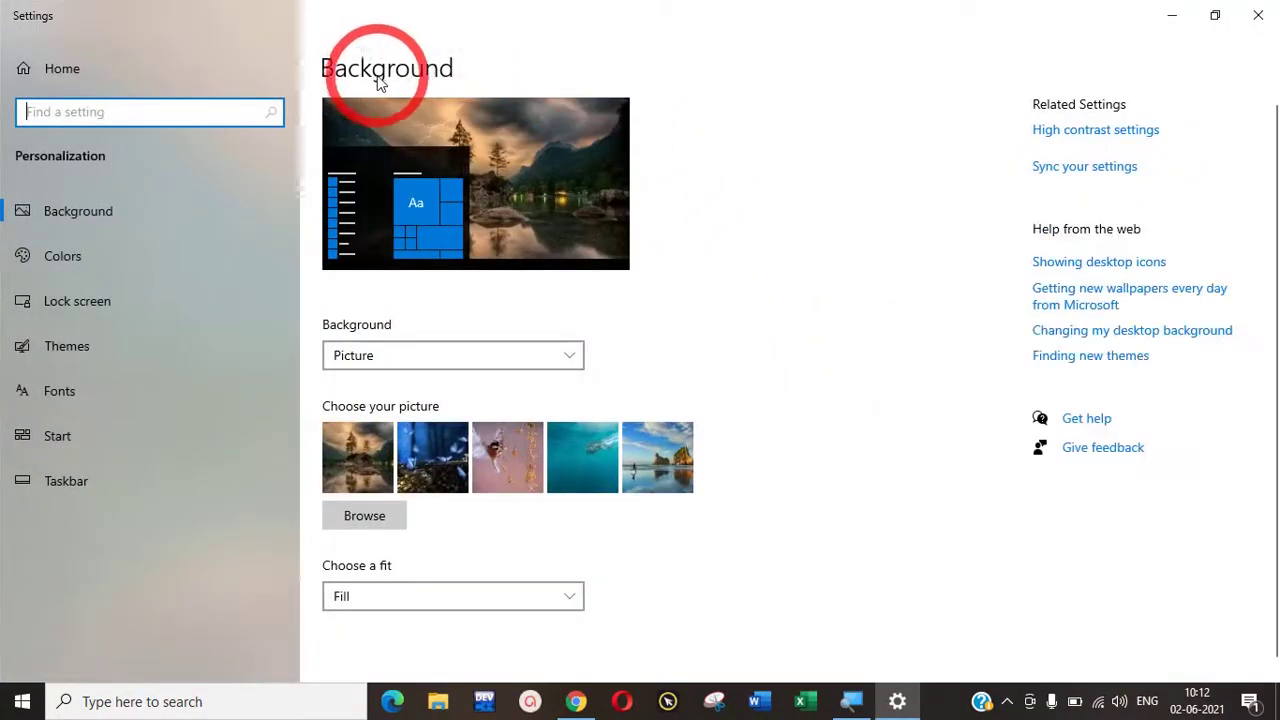
{"action": "left_click", "coordinate": [578, 346]}
{"action": "left_click", "coordinate": [471, 360]}
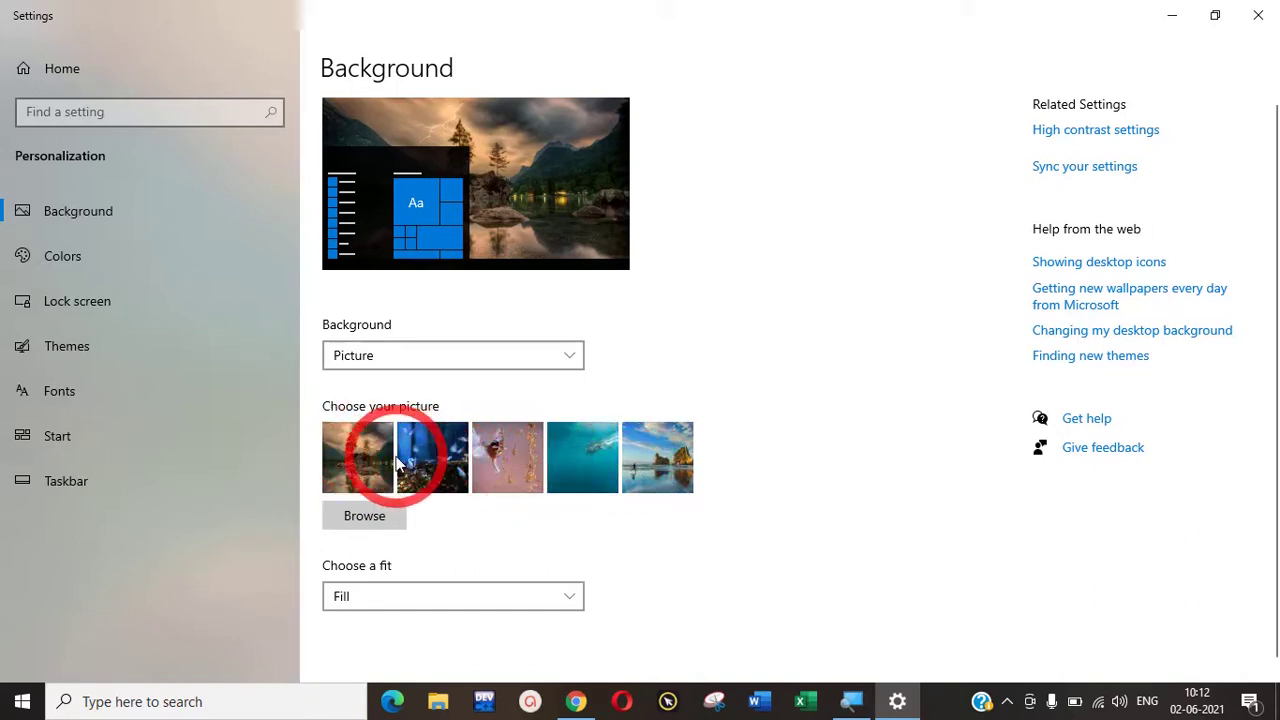
{"action": "left_click", "coordinate": [1258, 15]}
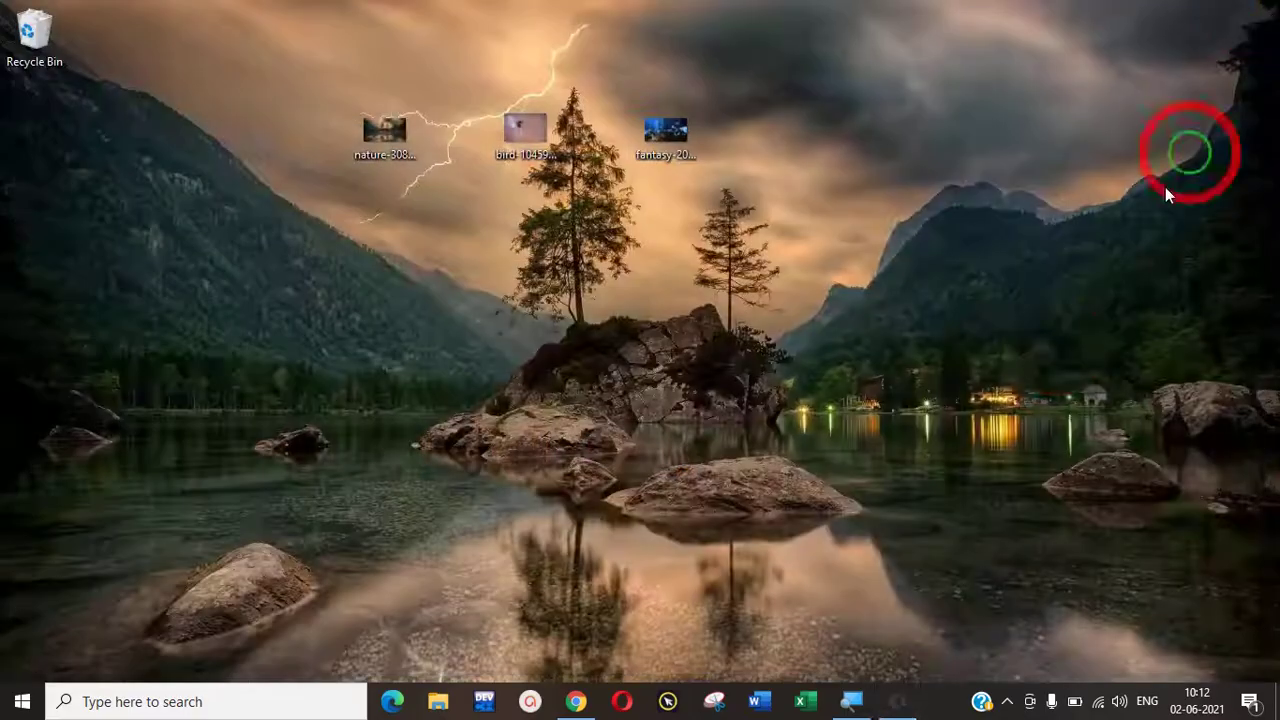